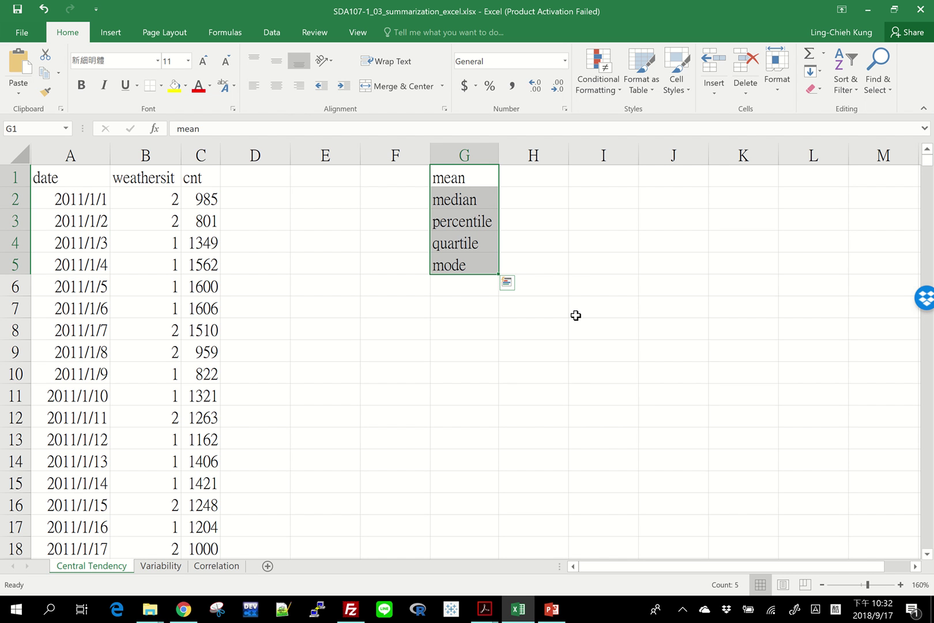
Calculate the mean of the cnt values in H1 with AVERAGE over C2:C732
click(531, 180)
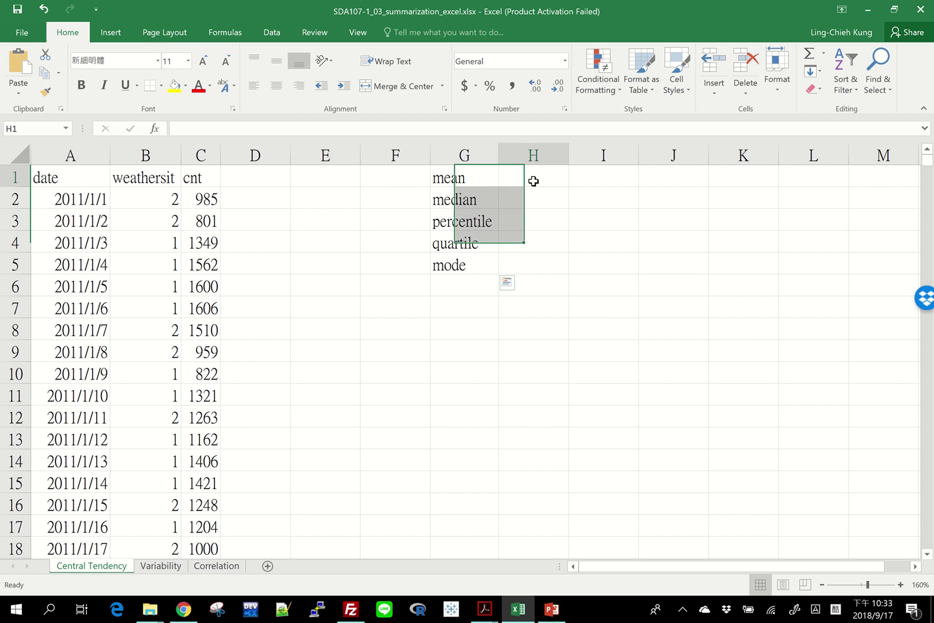
click(484, 178)
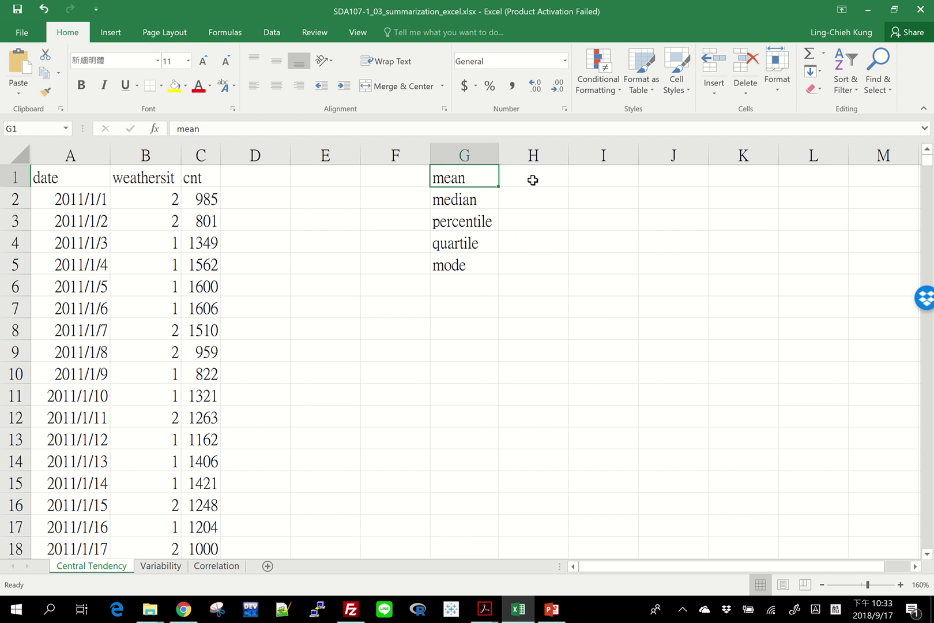
click(531, 180)
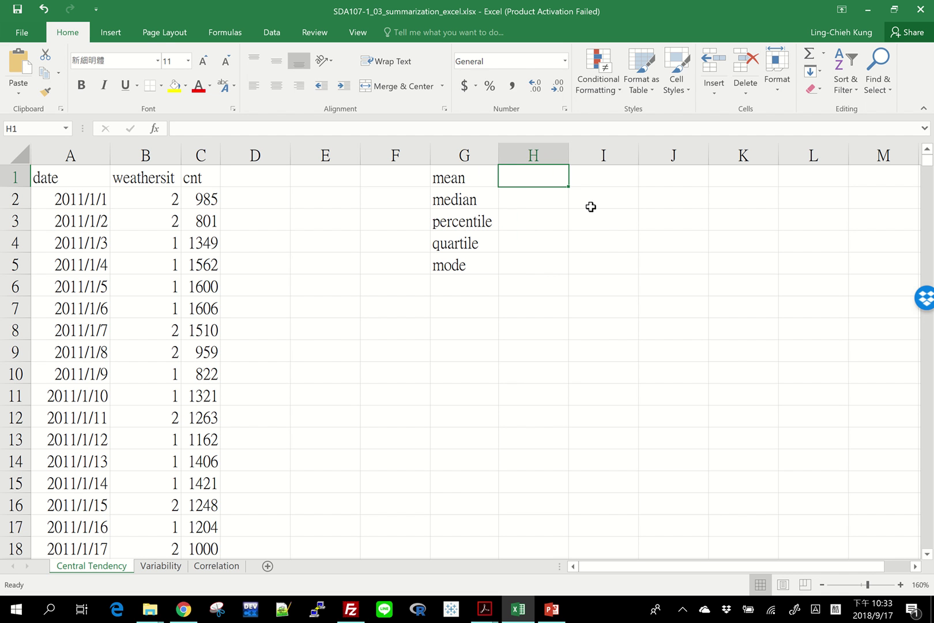
text(=average)
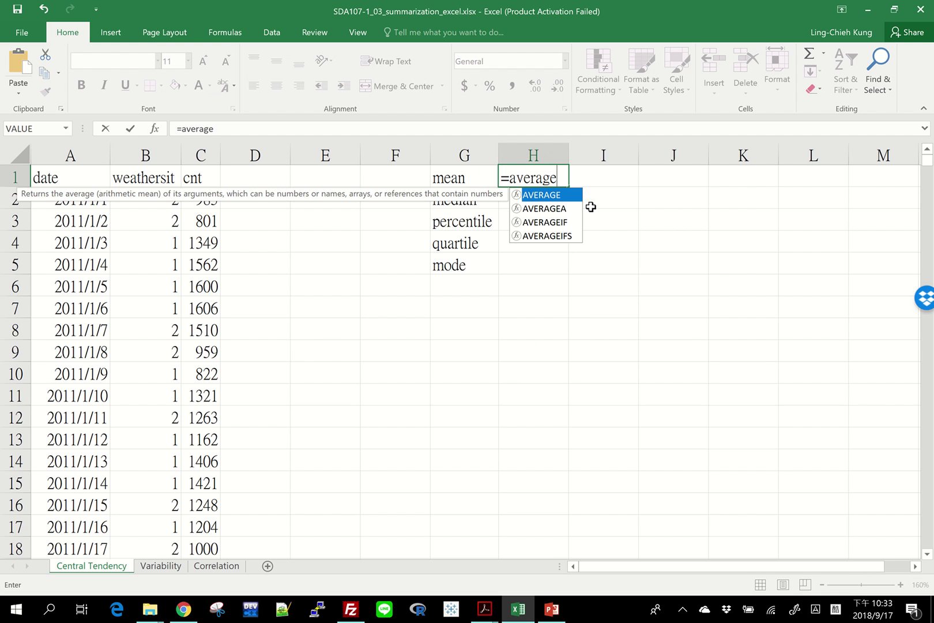
text(()
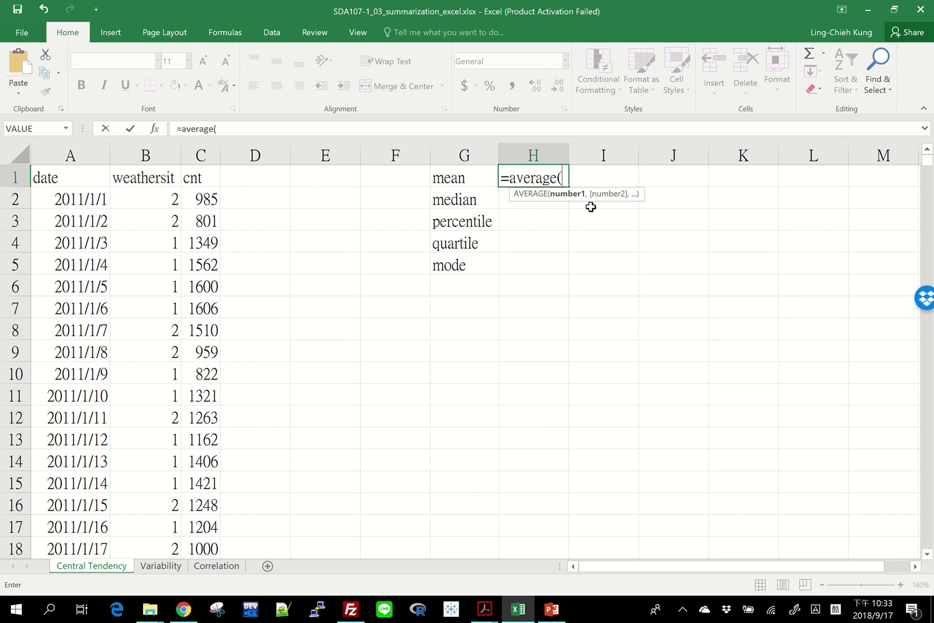
click(202, 198)
key(ctrl+shift+Down)
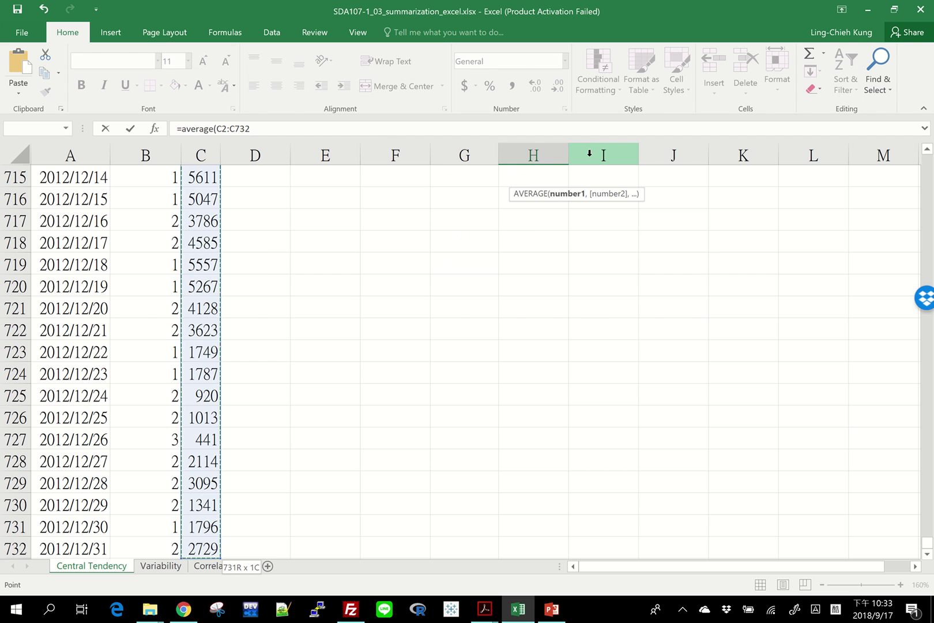
key(Return)
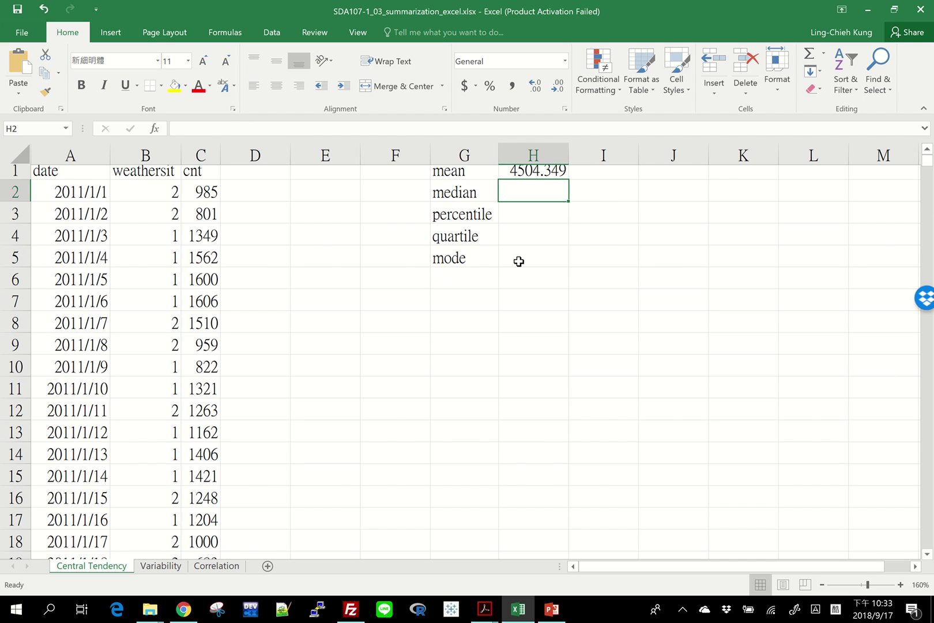
Calculate the median of the cnt values in H2 with MEDIAN over C2:C732
click(529, 177)
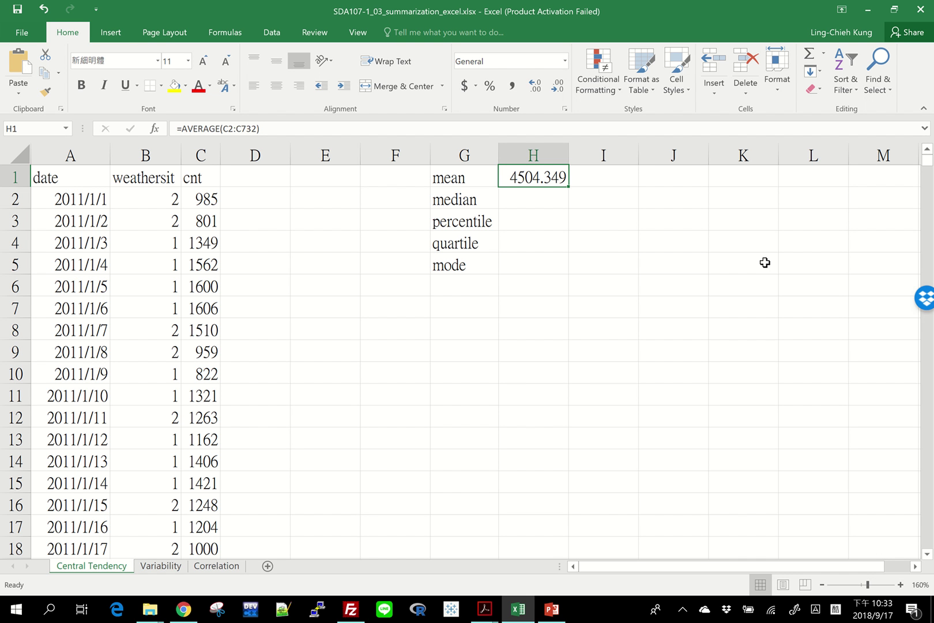
key(Down)
text(=)
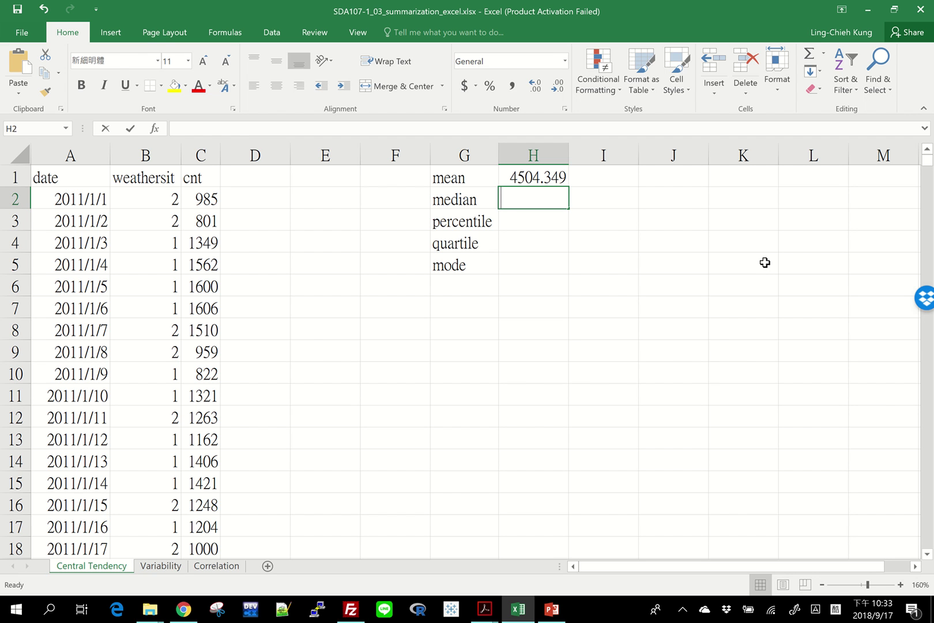
text(median)
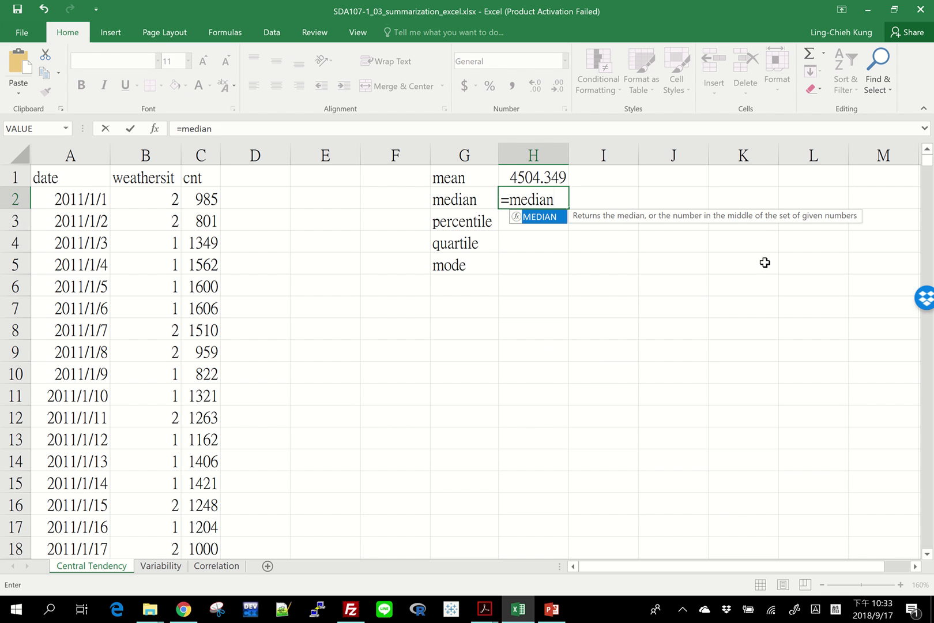
text(()
click(202, 200)
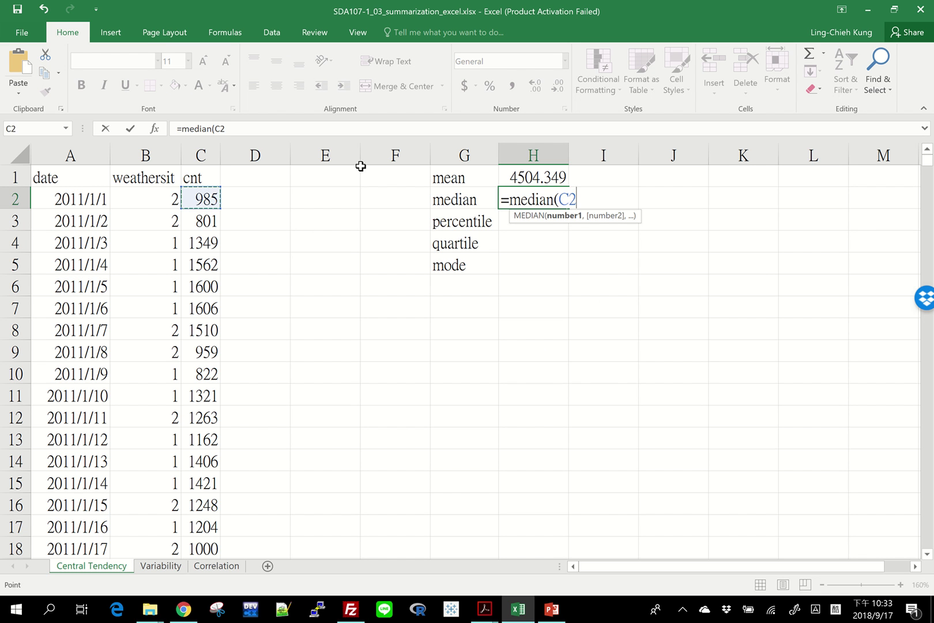
key(ctrl+shift+Down)
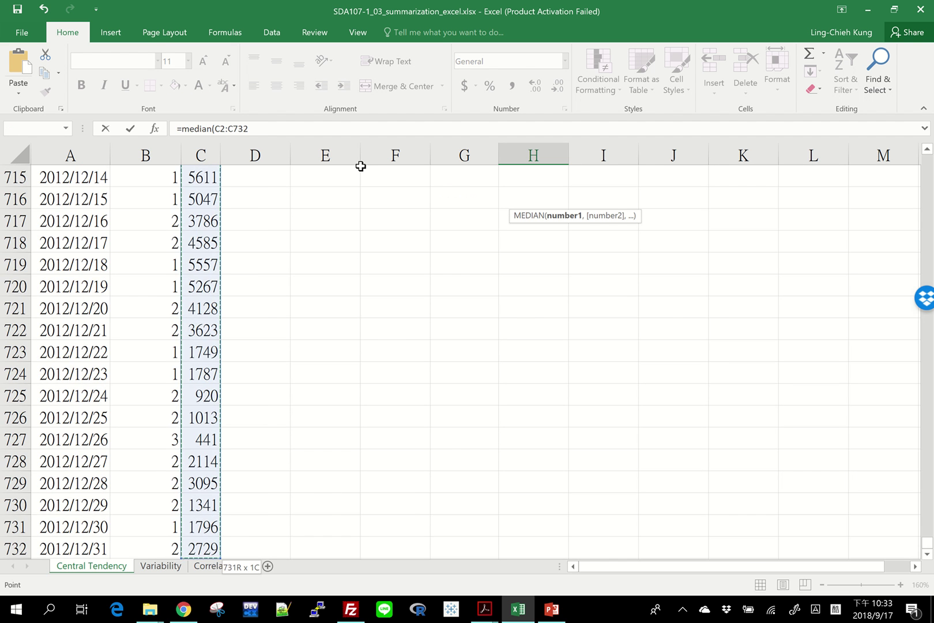
key(Return)
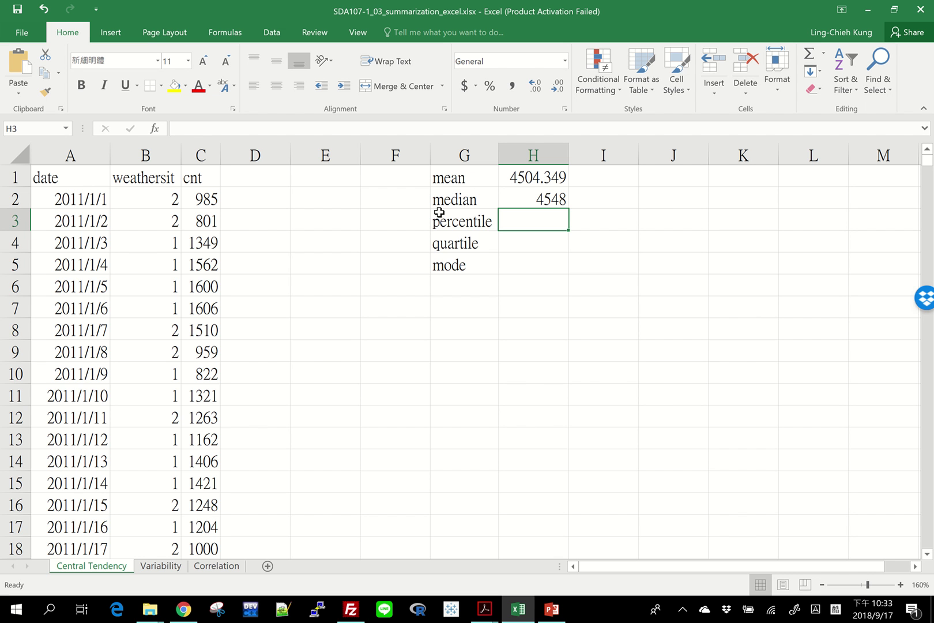
Create a PivotTable on a new worksheet from the Central Tendency data range A1:C732
click(193, 242)
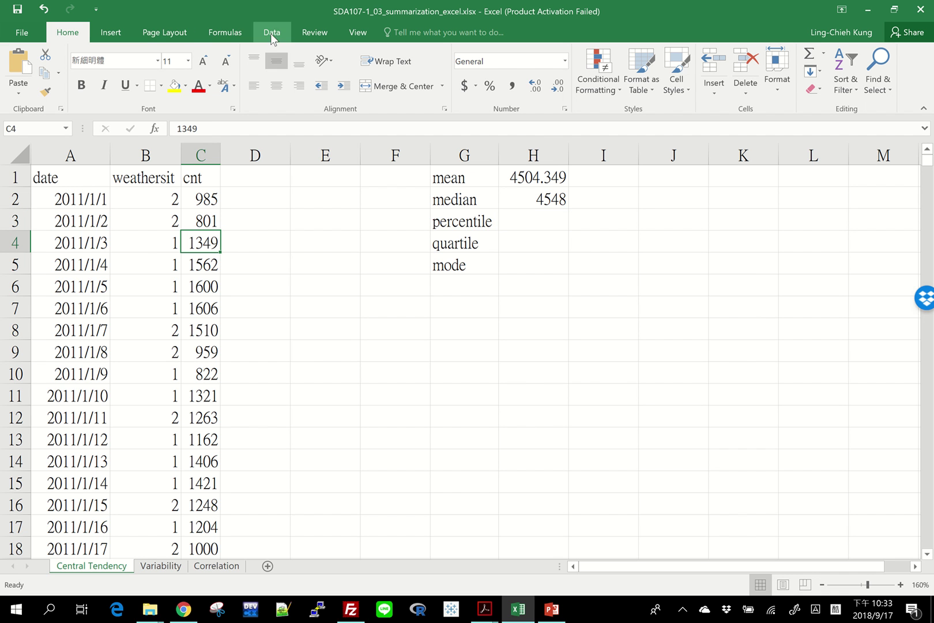
click(110, 32)
click(20, 64)
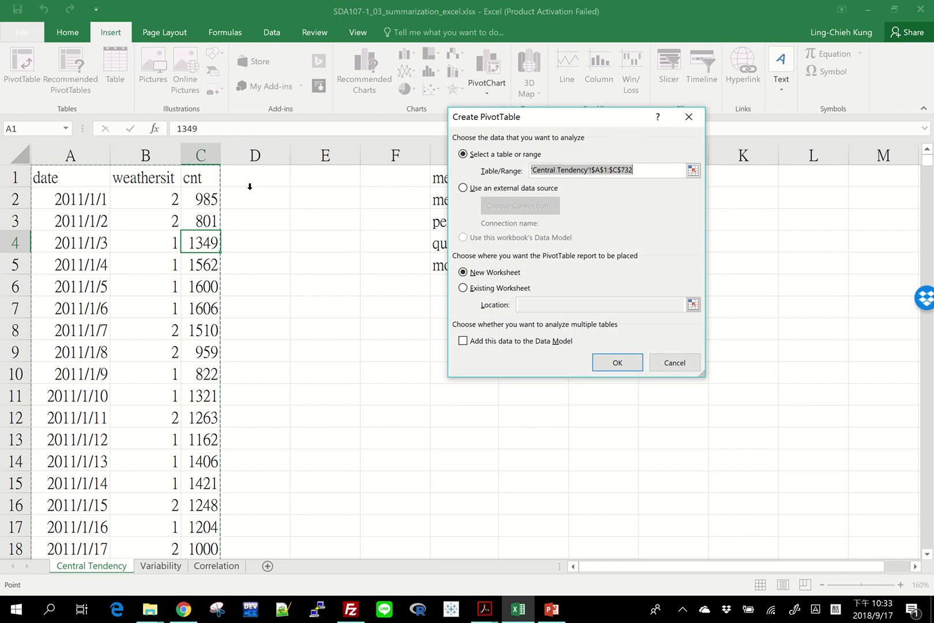
click(617, 363)
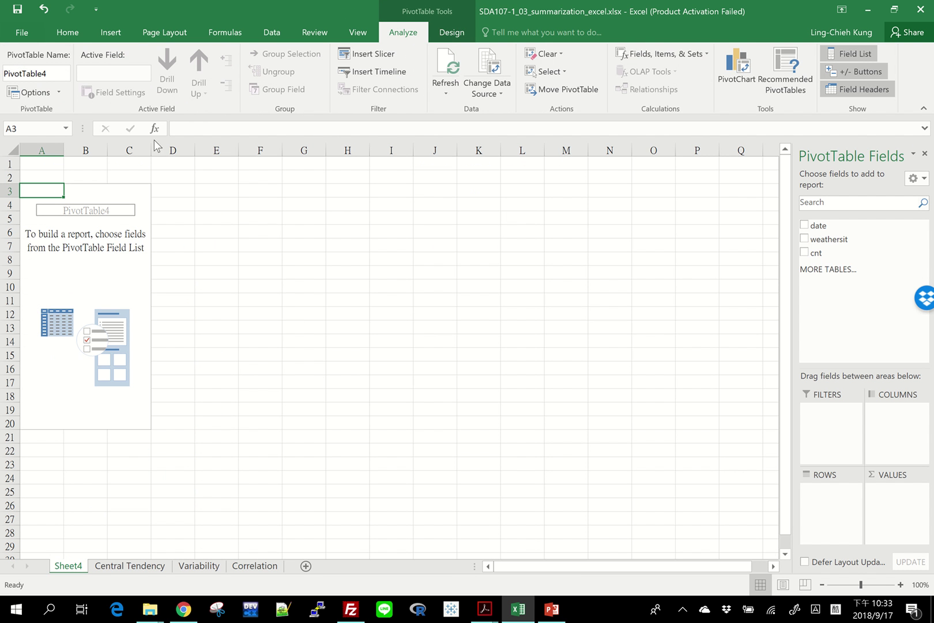
Add cnt to the PivotTable values and summarize it by Average
drag(810, 254, 896, 507)
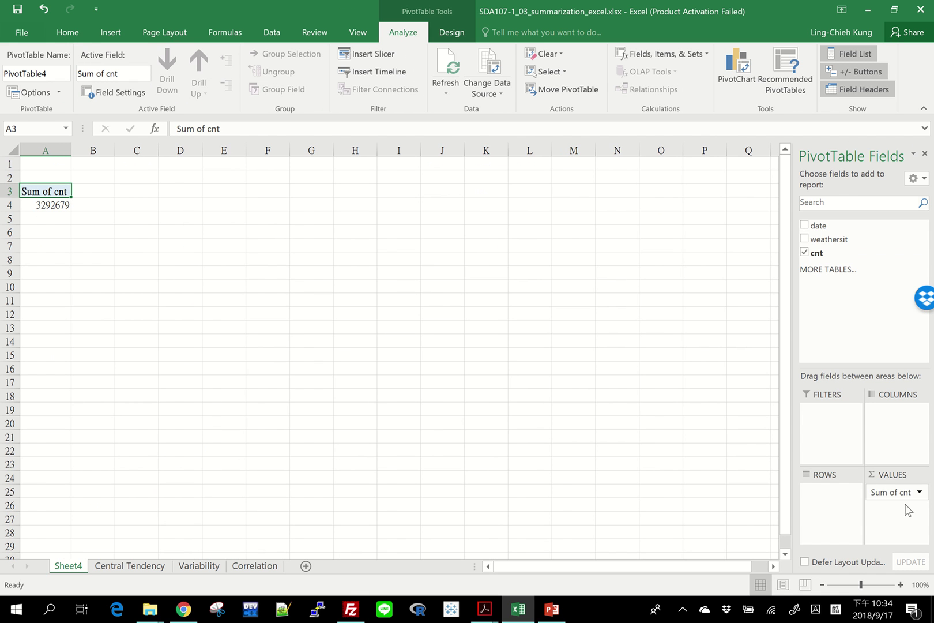
click(892, 493)
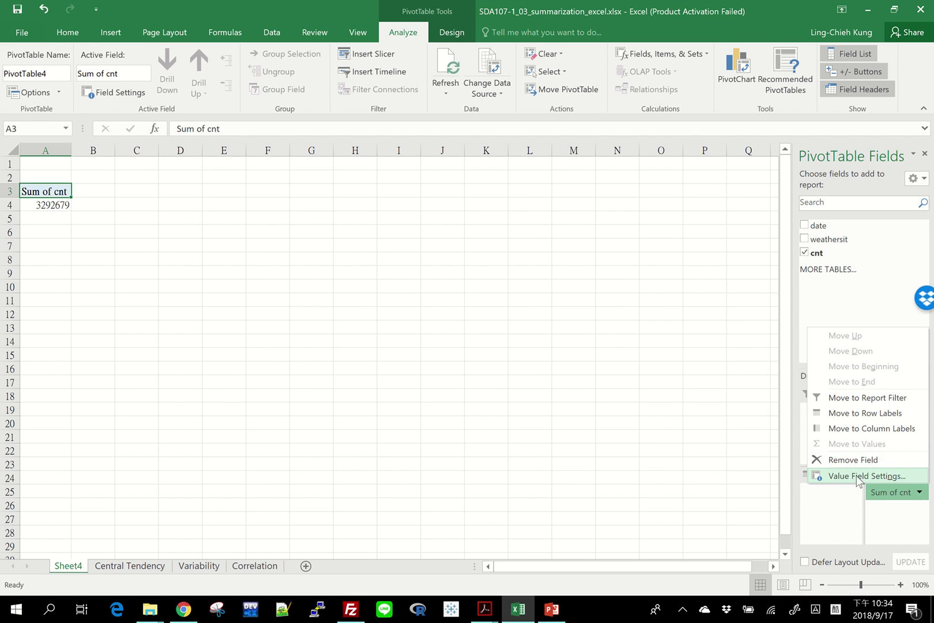
click(827, 477)
click(510, 278)
click(606, 350)
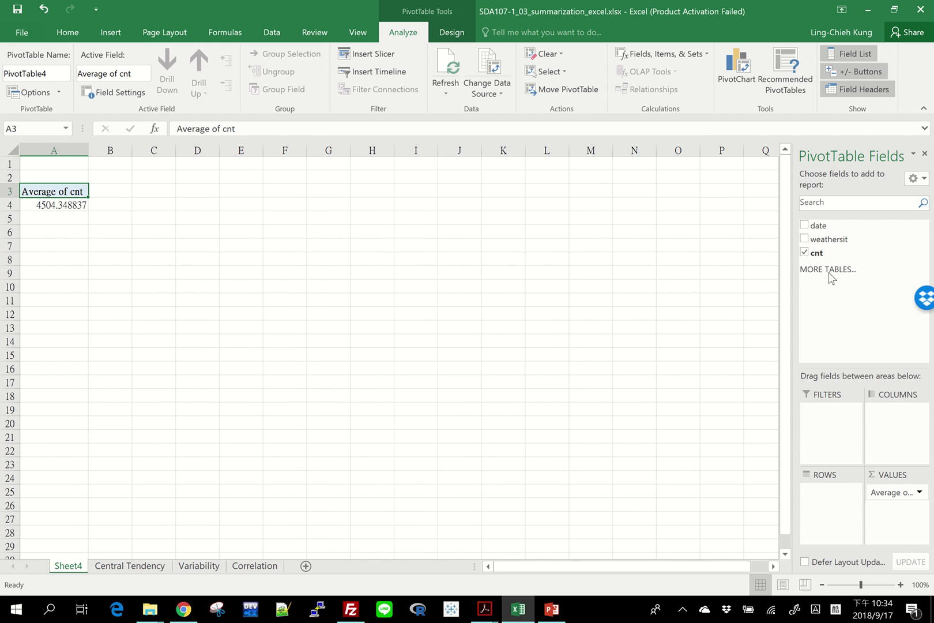
Add cnt to the PivotTable values a second time and review its available summary functions, keeping Sum
drag(832, 254, 892, 507)
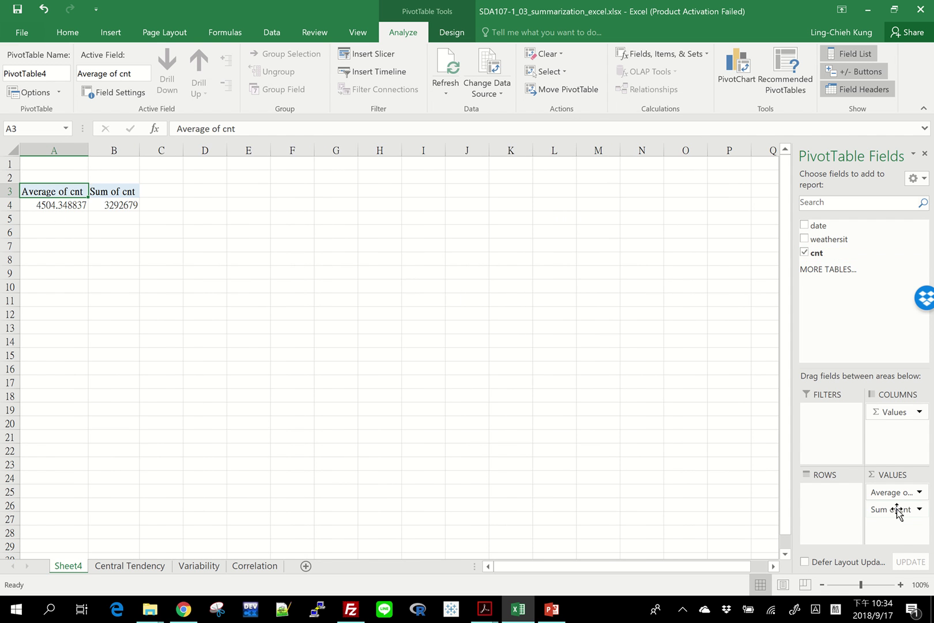
click(882, 508)
click(866, 492)
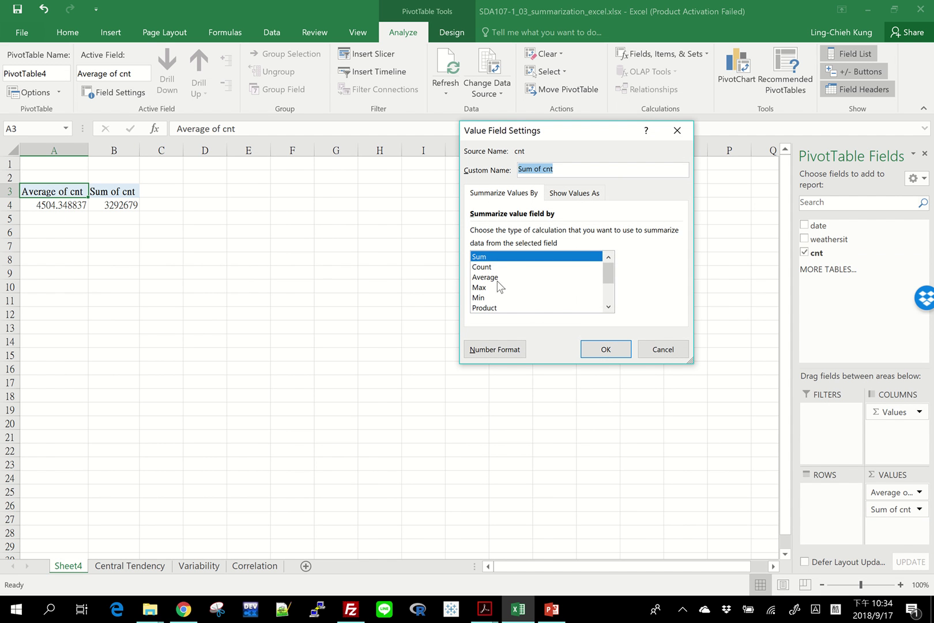
scroll(601, 312, down, 5)
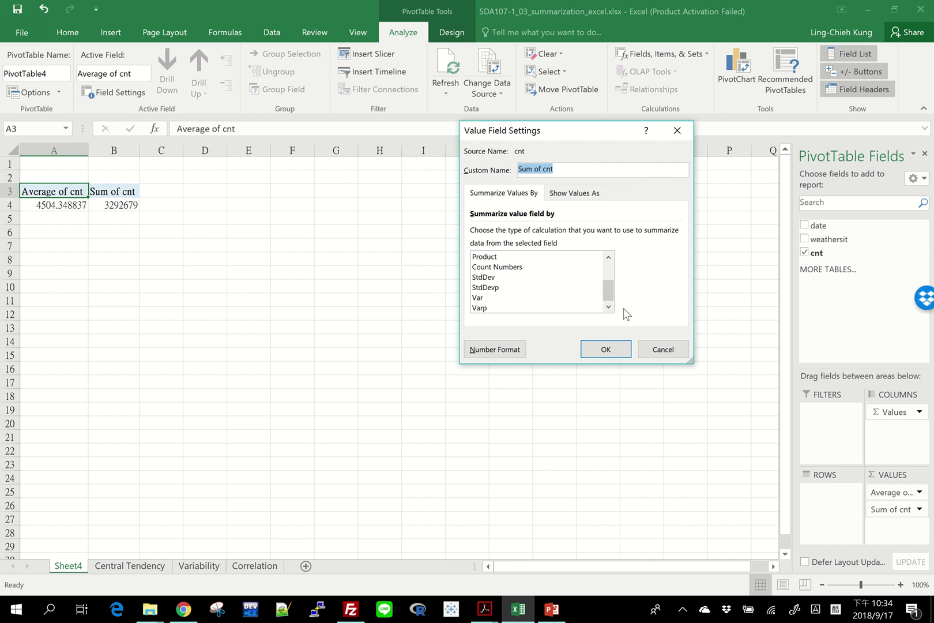
mouse_move(611, 288)
mouse_down()
mouse_move(605, 269)
mouse_move(613, 305)
mouse_move(609, 266)
mouse_up()
click(656, 351)
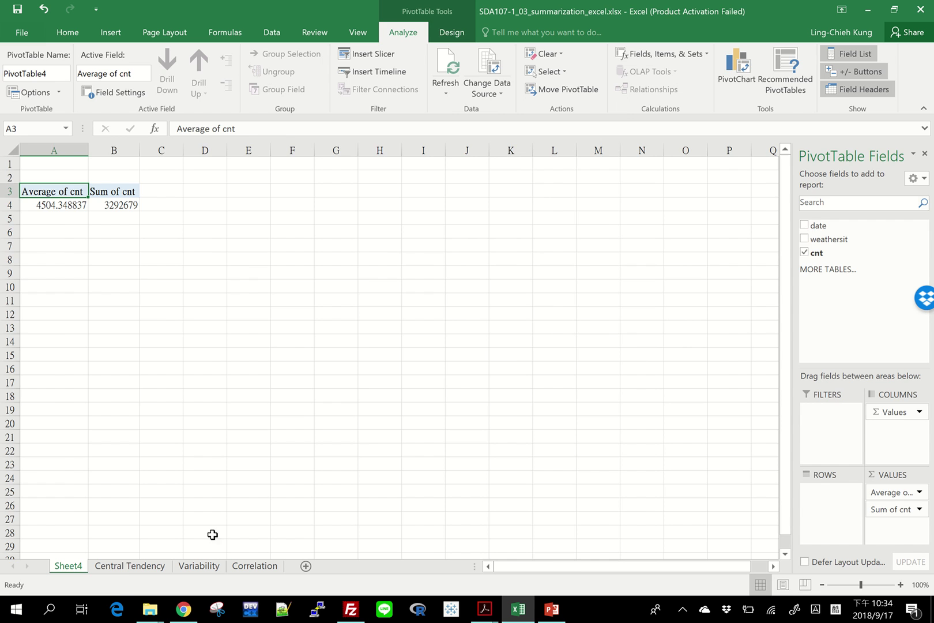
Return to the Central Tendency sheet and start a PERCENTILE.EXC formula in H3, beside the percentile label
click(131, 565)
click(459, 225)
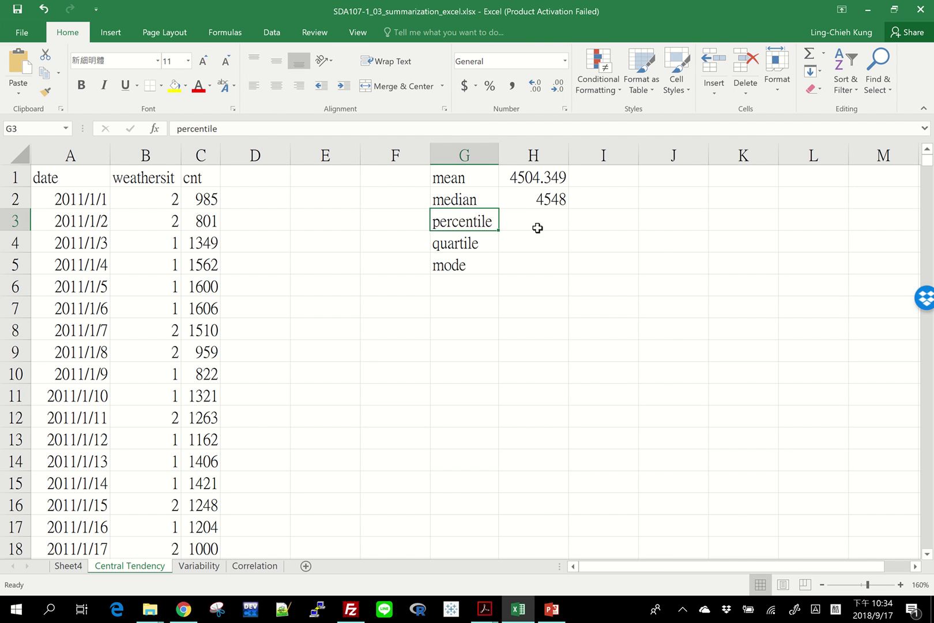
click(538, 226)
text(=percen)
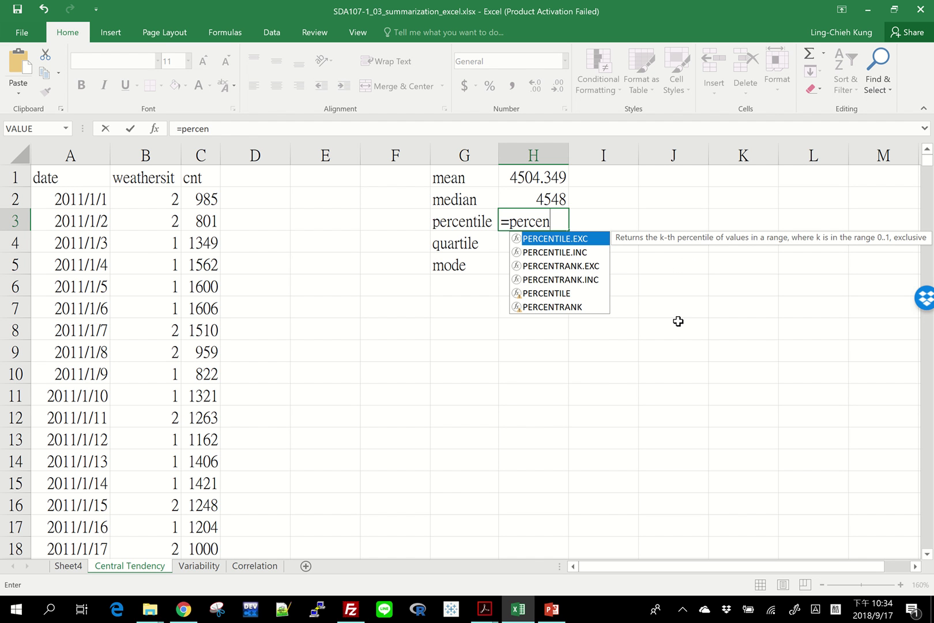
key(Tab)
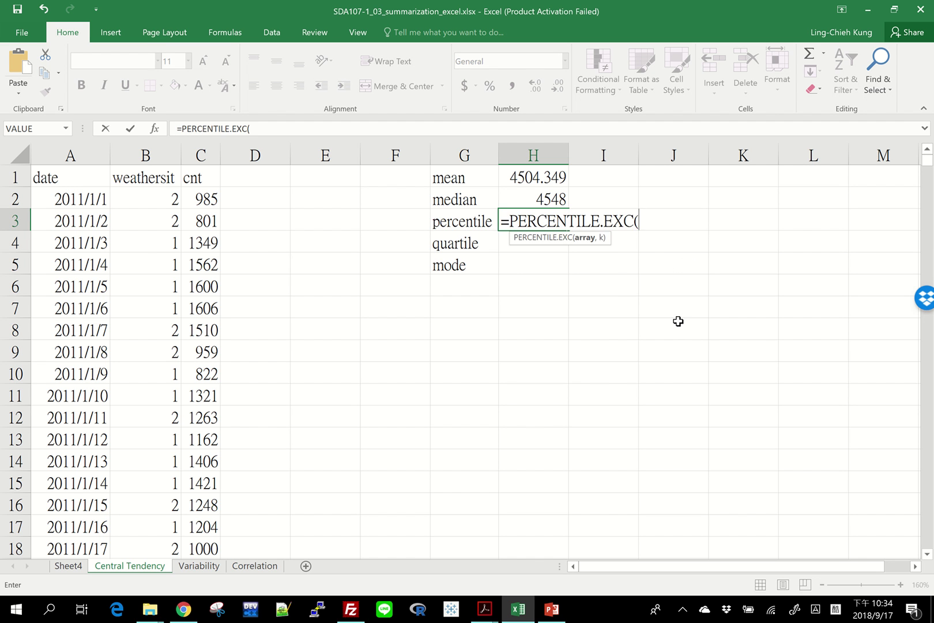
Set the percentile formula's array to the first ten cnt values, C2:C11
click(201, 198)
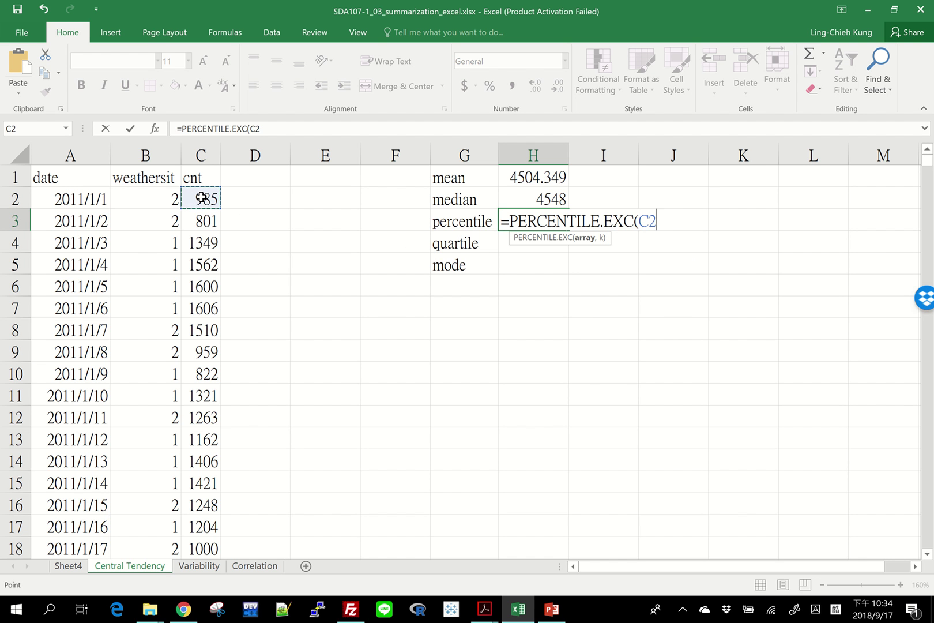
key(ctrl+shift)
key(shift+Down)
key(shift+Down)
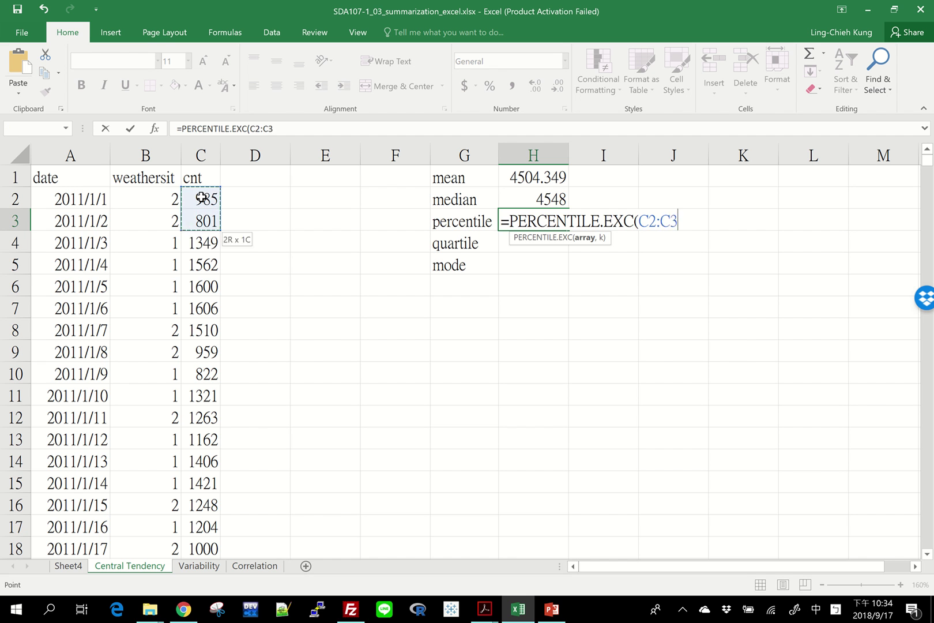
key(shift+Up)
key(shift+Up)
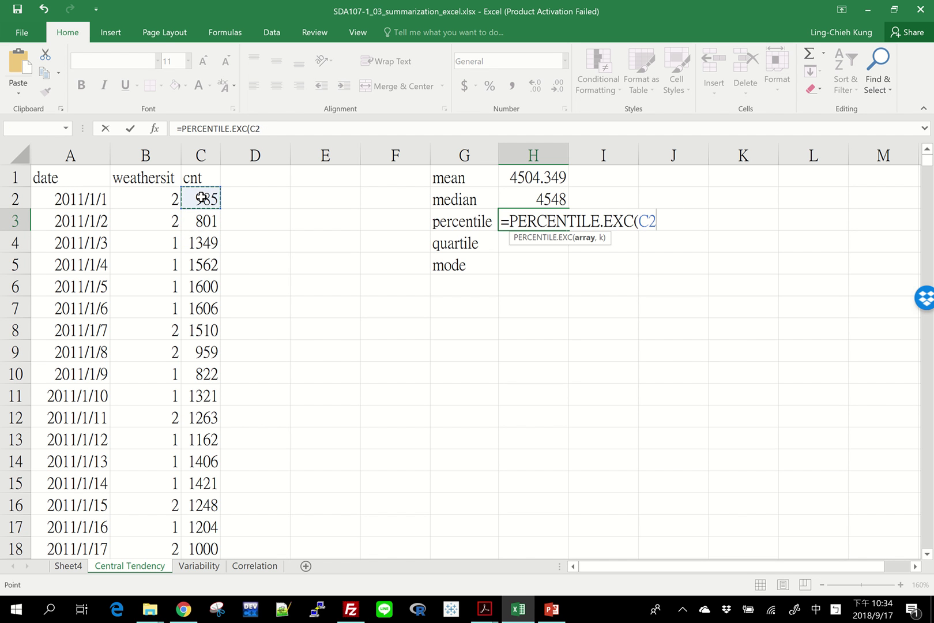
key(shift+Down)
key(shift+Down)
key(shift+Down)
key(shift+Down)
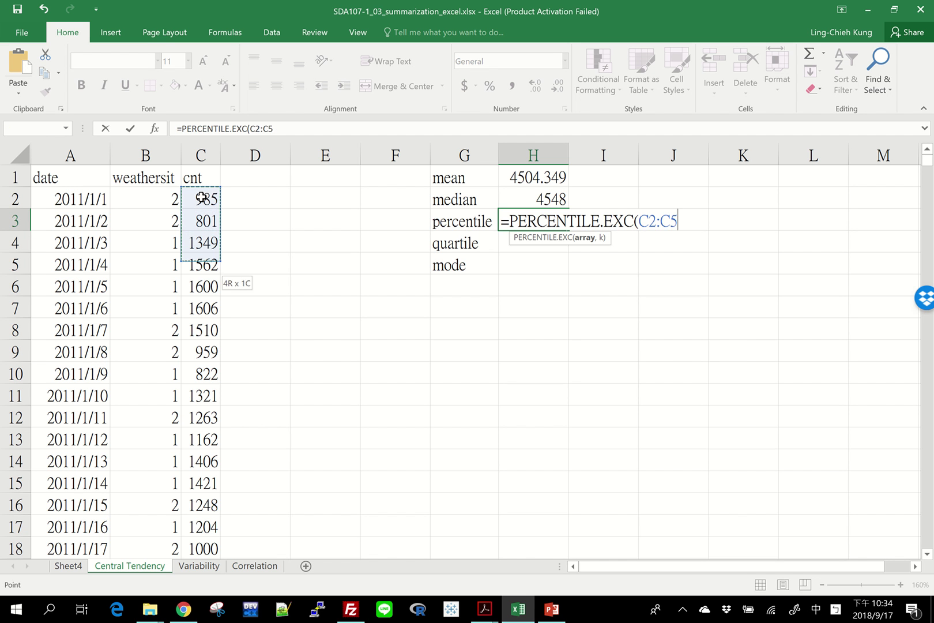
key(shift+Down)
key(shift+Down)
key(shift+Down)
key(shift+Down)
key(shift+Down)
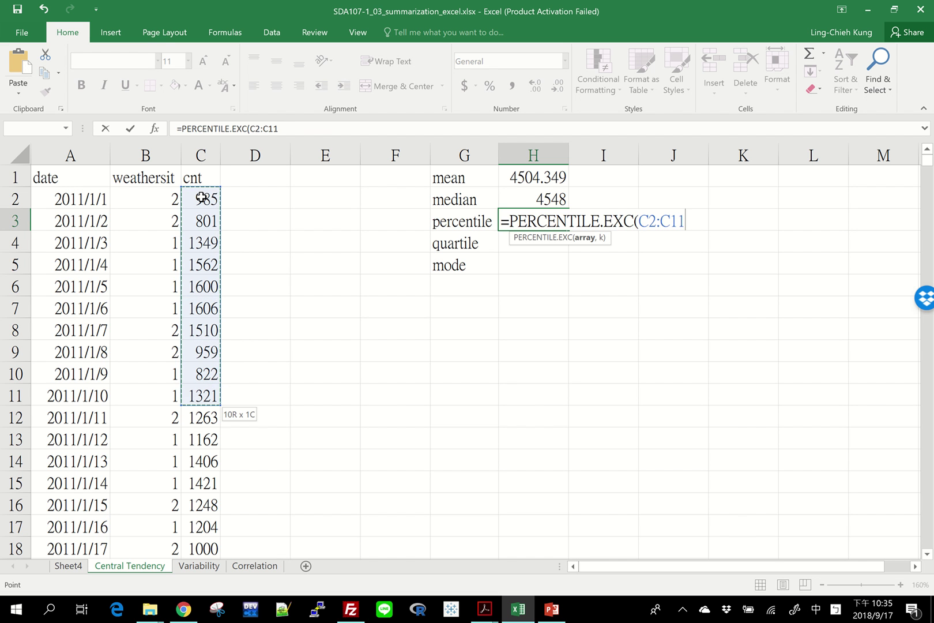
Complete the percentile formula in H3 with a k value of 10 and select the cell again
text(，)
key(BackSpace)
key(shift)
text(,)
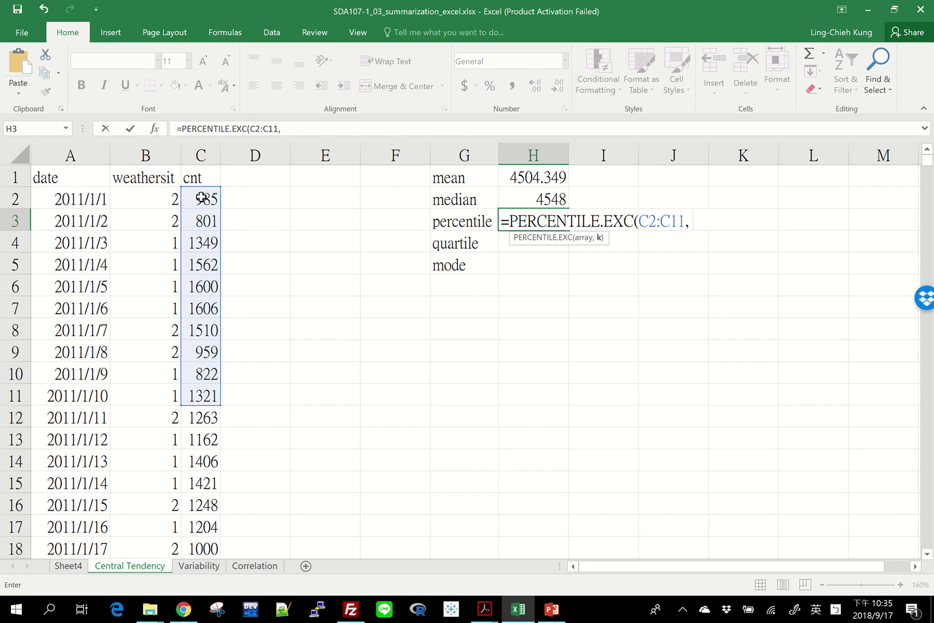
text( 10))
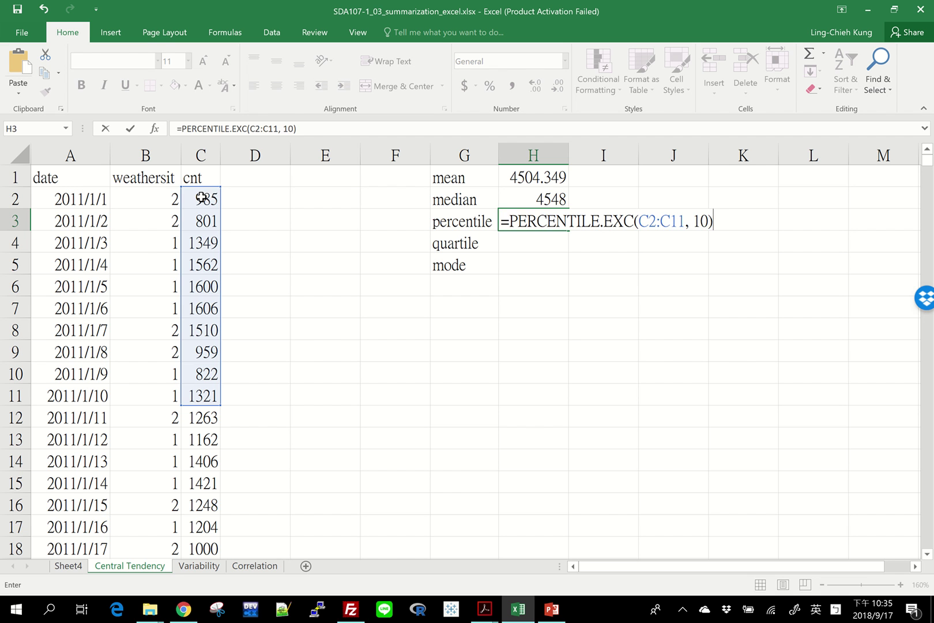
key(Return)
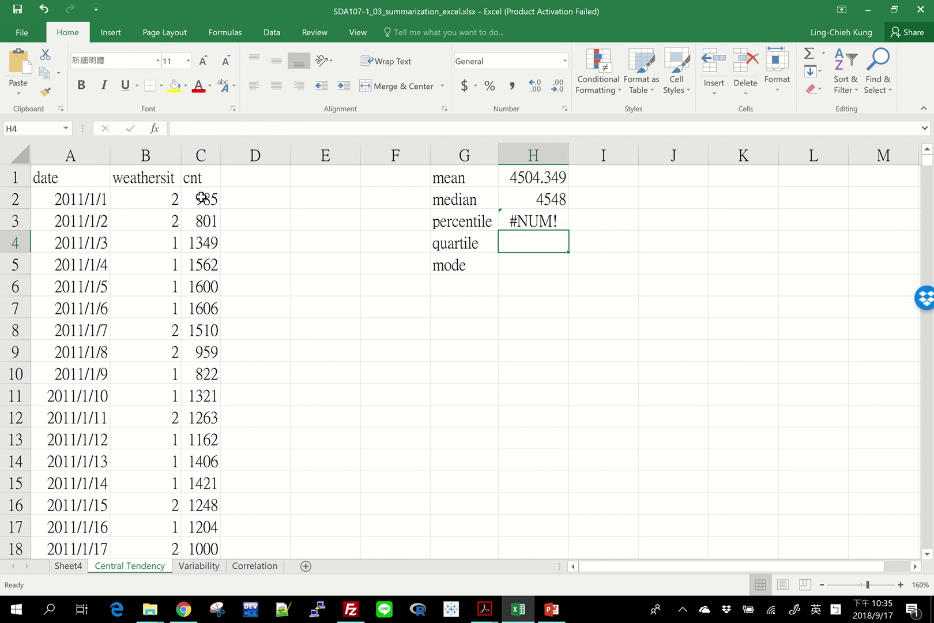
click(554, 219)
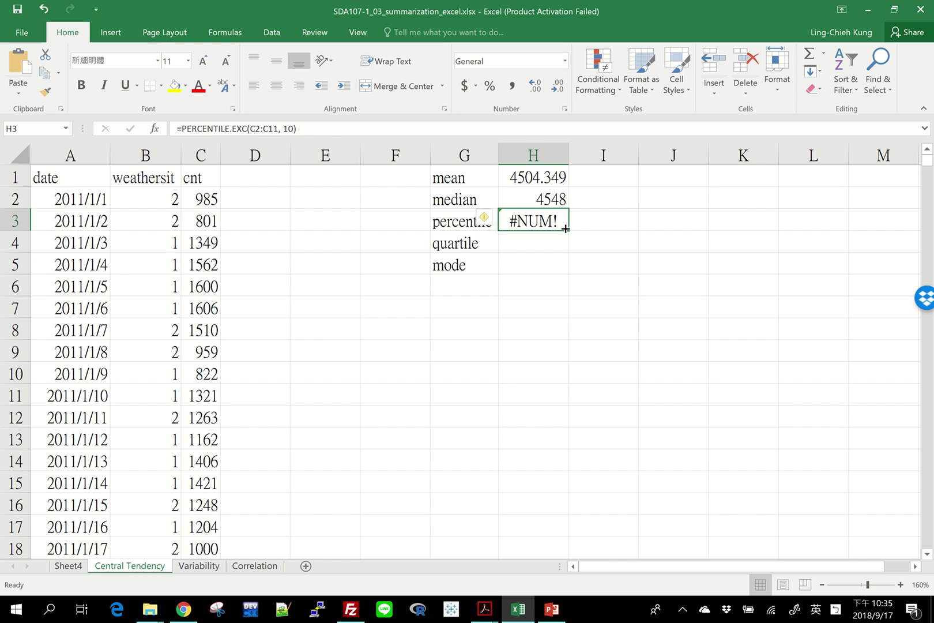
Set the k argument of the PERCENTILE.EXC formula in H3 to 0.1 and highlight its source range C2:C11
click(155, 128)
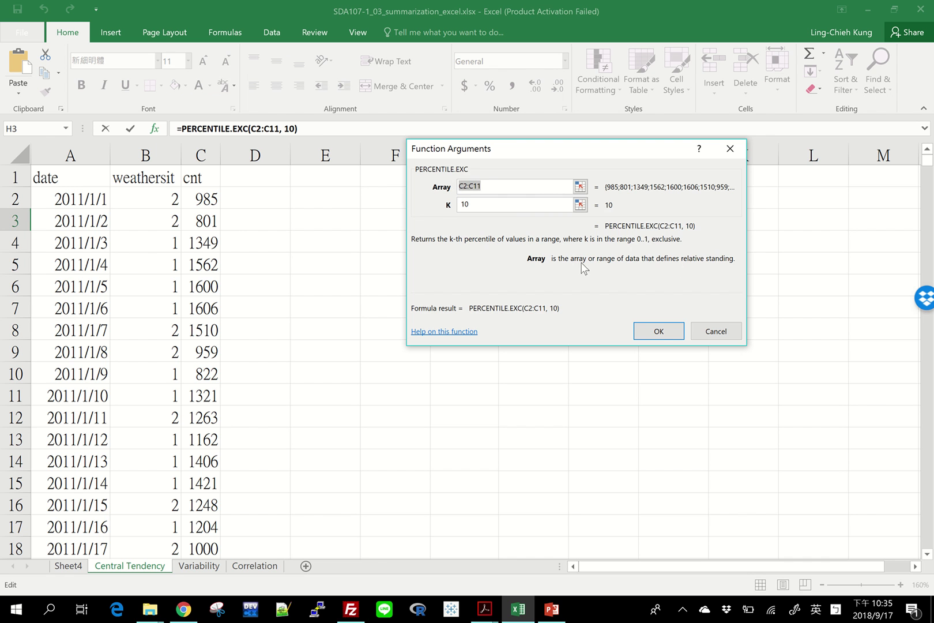
click(489, 209)
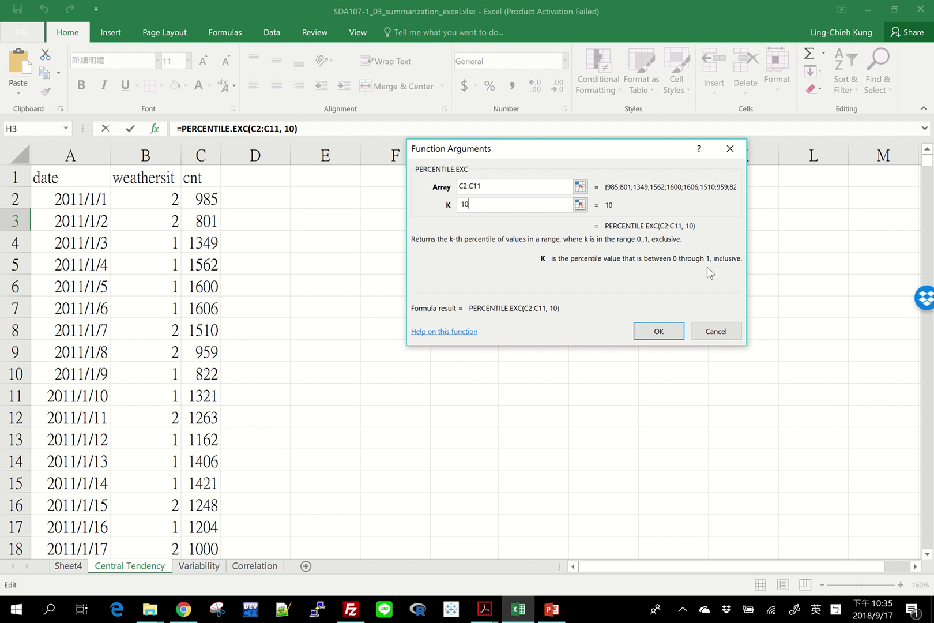
key(BackSpace)
key(BackSpace)
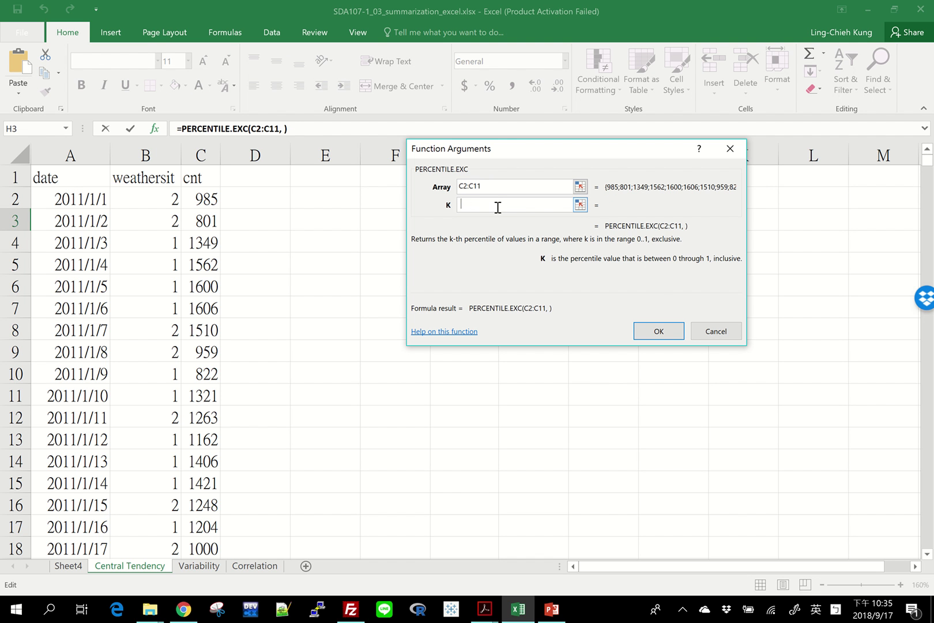
text(0.1)
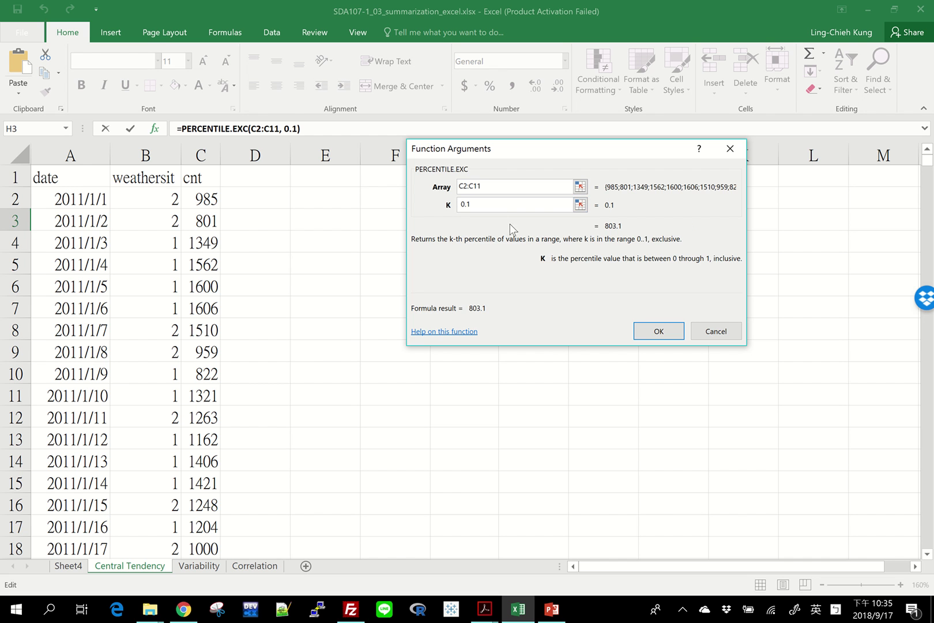
click(658, 330)
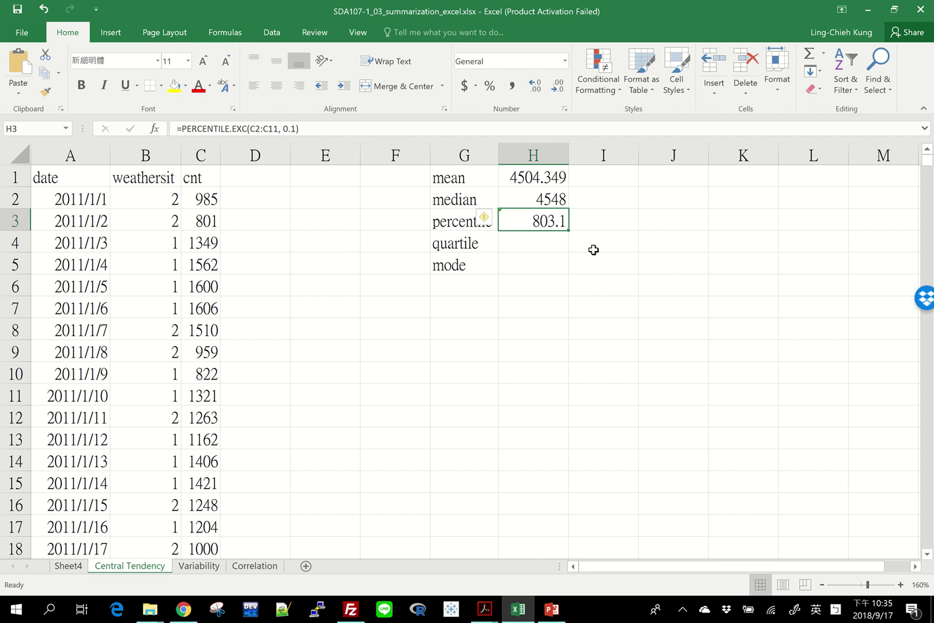
drag(199, 203, 208, 393)
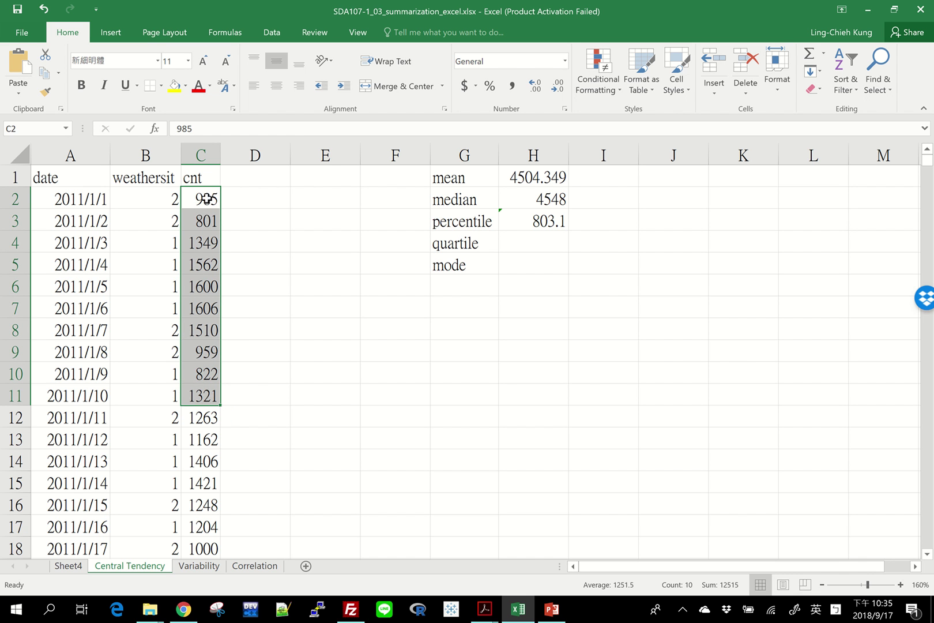
Enter a PERCENTILE.INC formula in I3 for the first ten cnt values, C2:C11, with a k value of 0.1
click(608, 219)
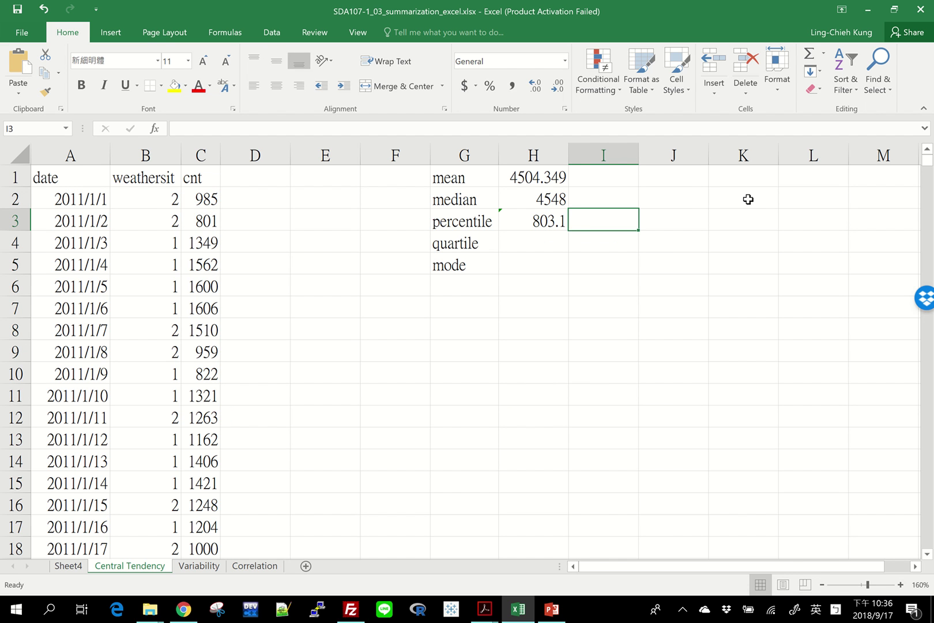
text(=)
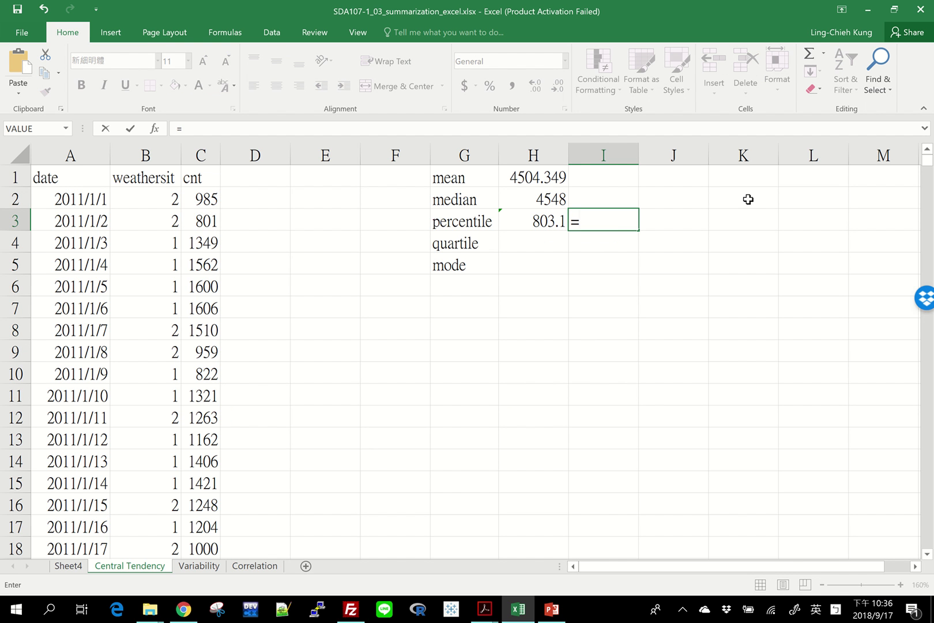
text(perce)
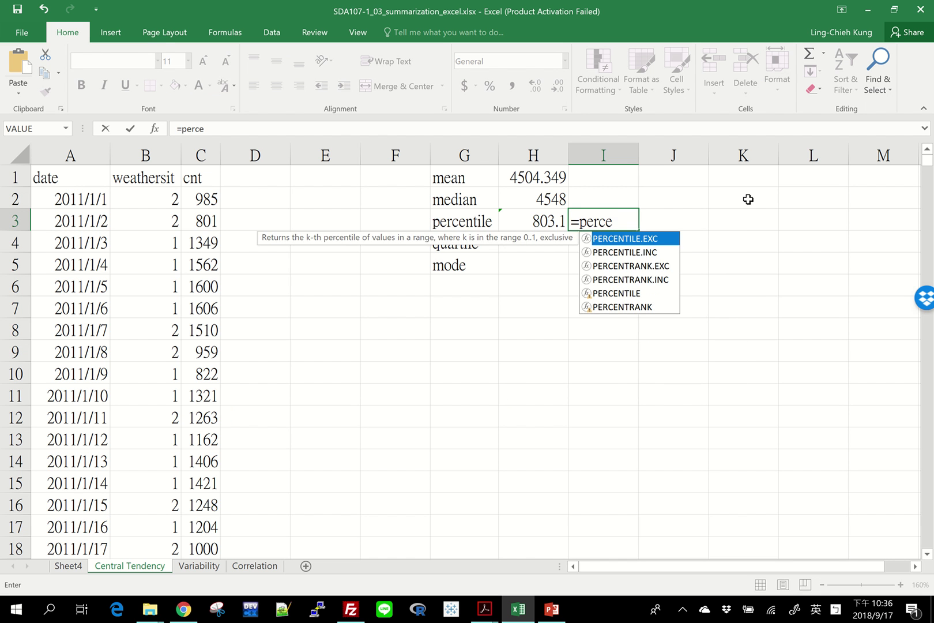
key(Down)
key(Tab)
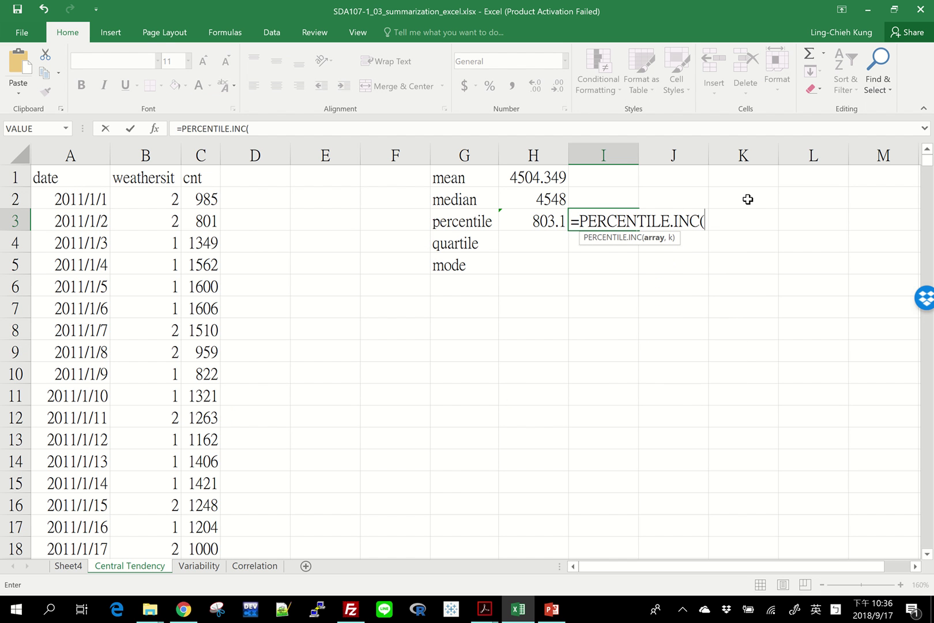
drag(208, 201, 207, 396)
text(, 0.1)
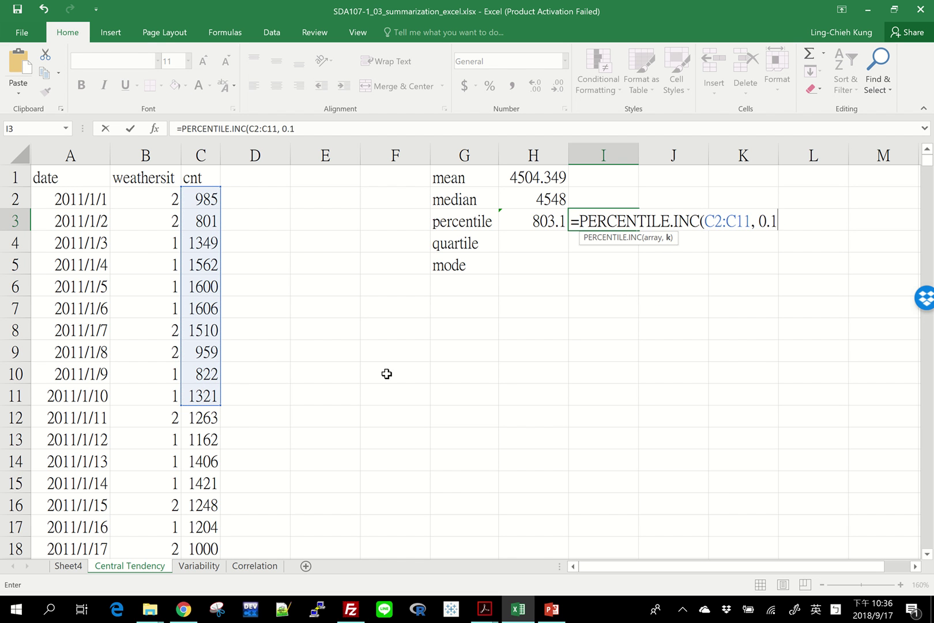
key(Return)
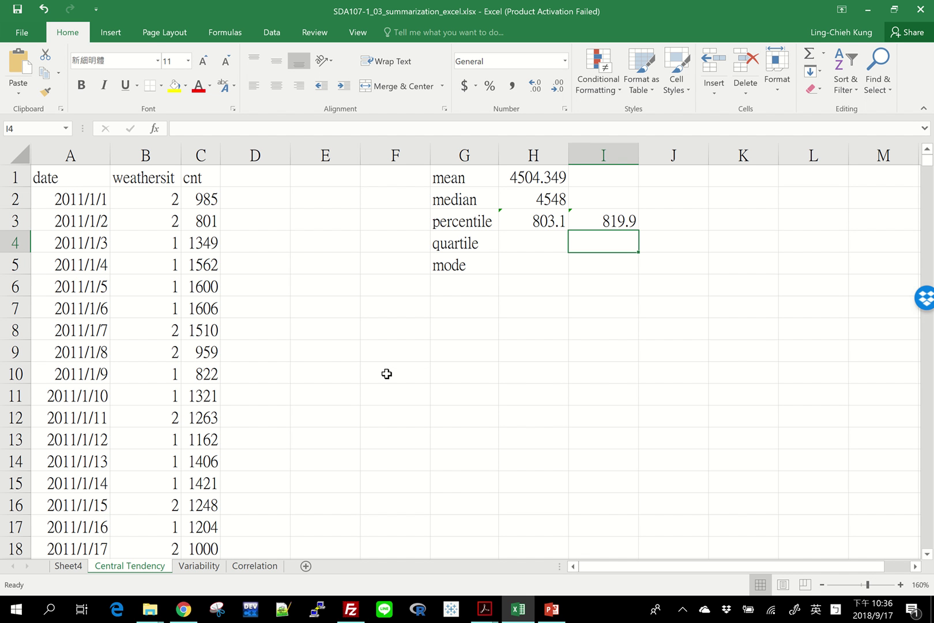
key(Up)
key(Left)
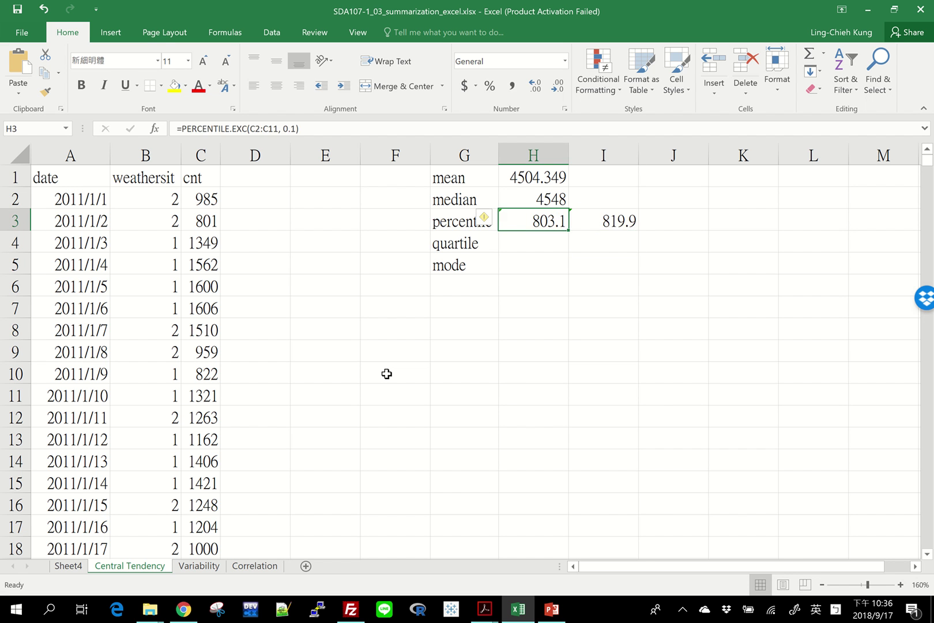
text(=per)
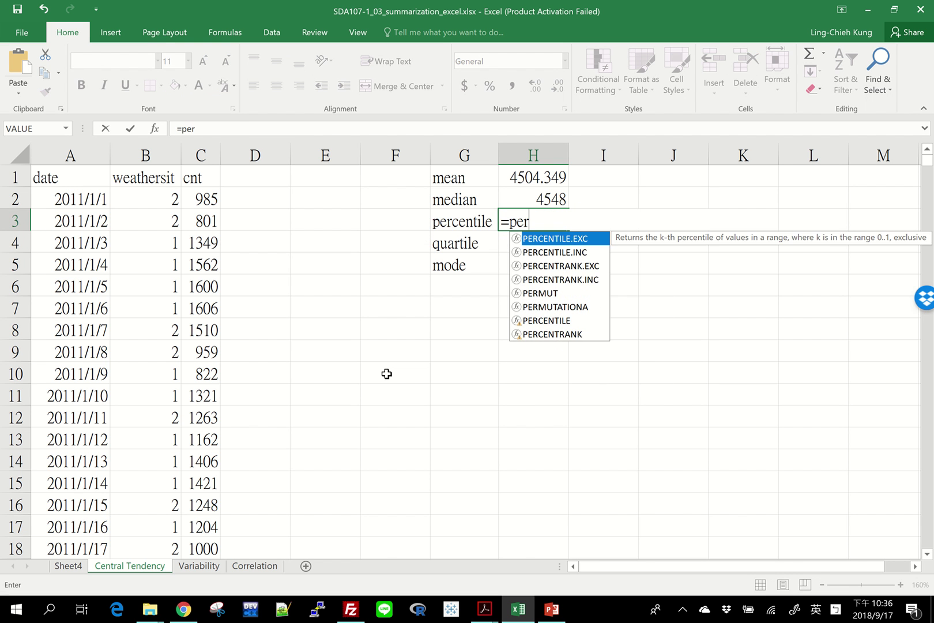
key(Tab)
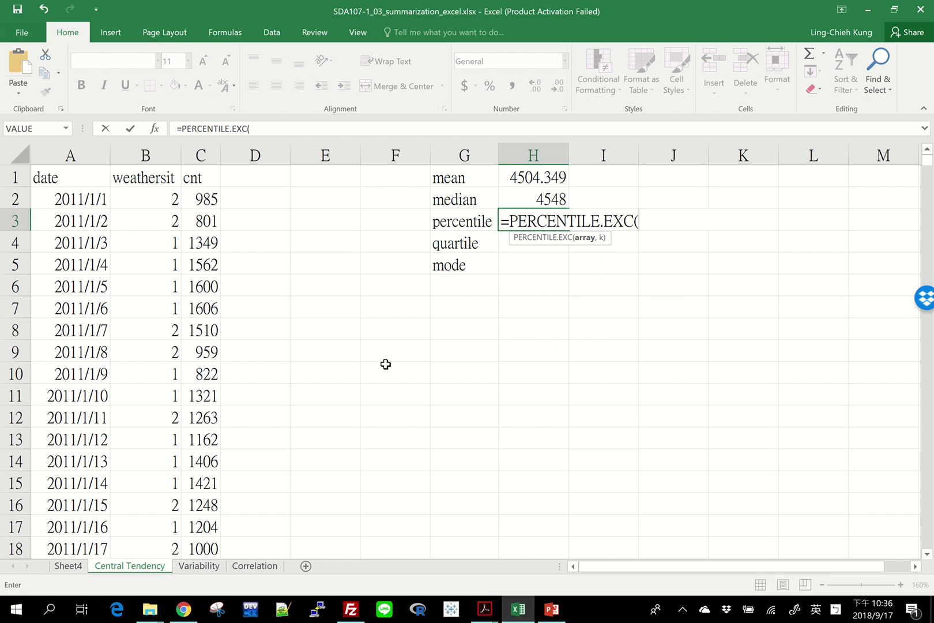
click(194, 199)
key(ctrl+shift+Down)
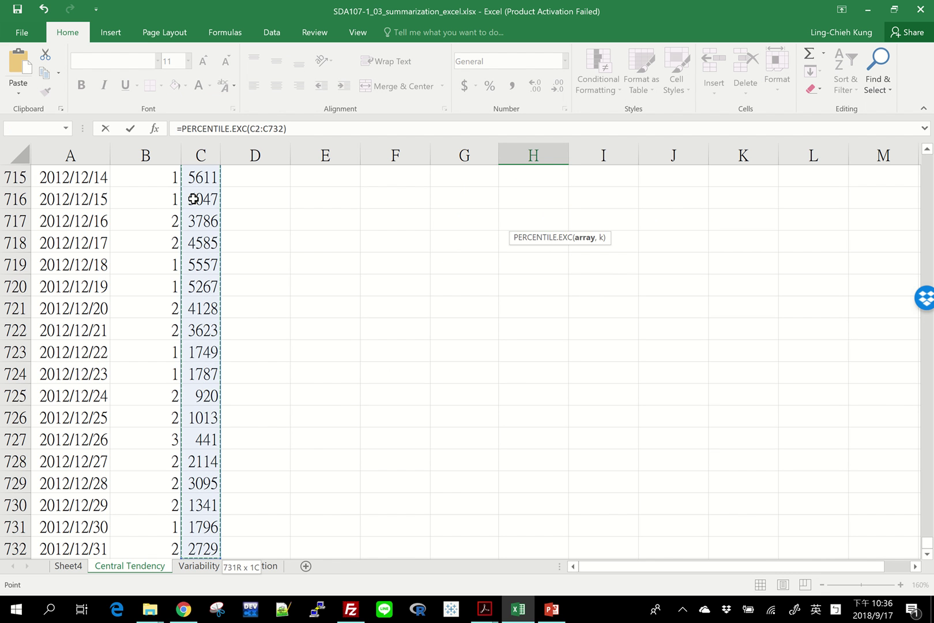
key(Return)
key(Return)
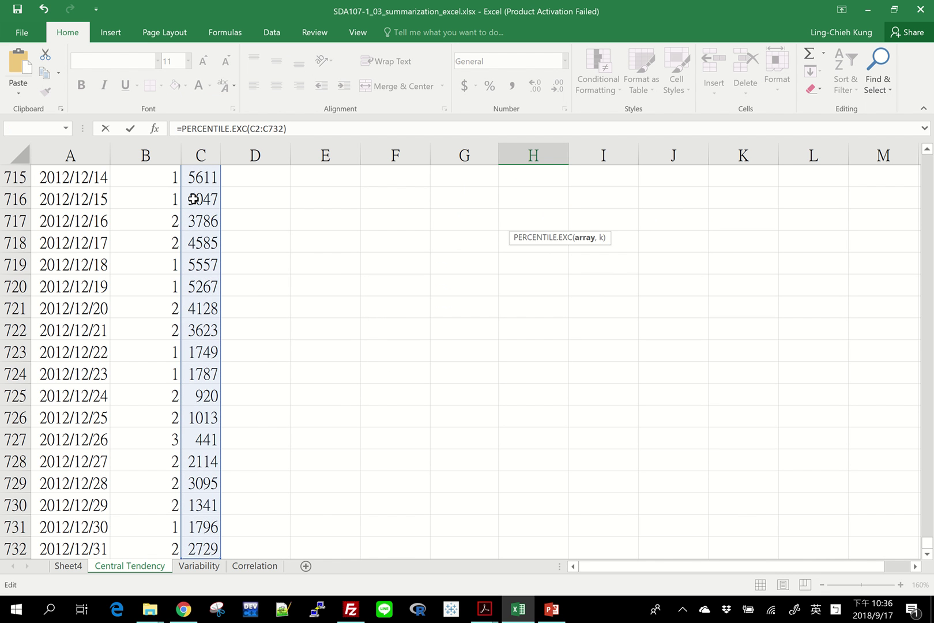
key(BackSpace)
key(BackSpace)
key(BackSpace)
key(BackSpace)
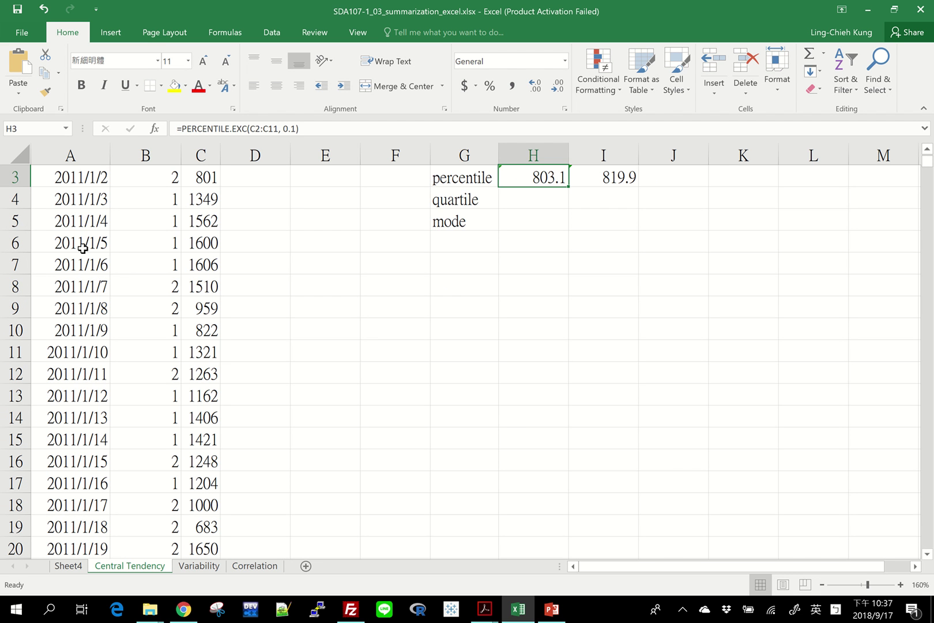
Replace the array in the H3 PERCENTILE.EXC formula with the whole cnt column, C2:C732, and reselect the cell
key(F2)
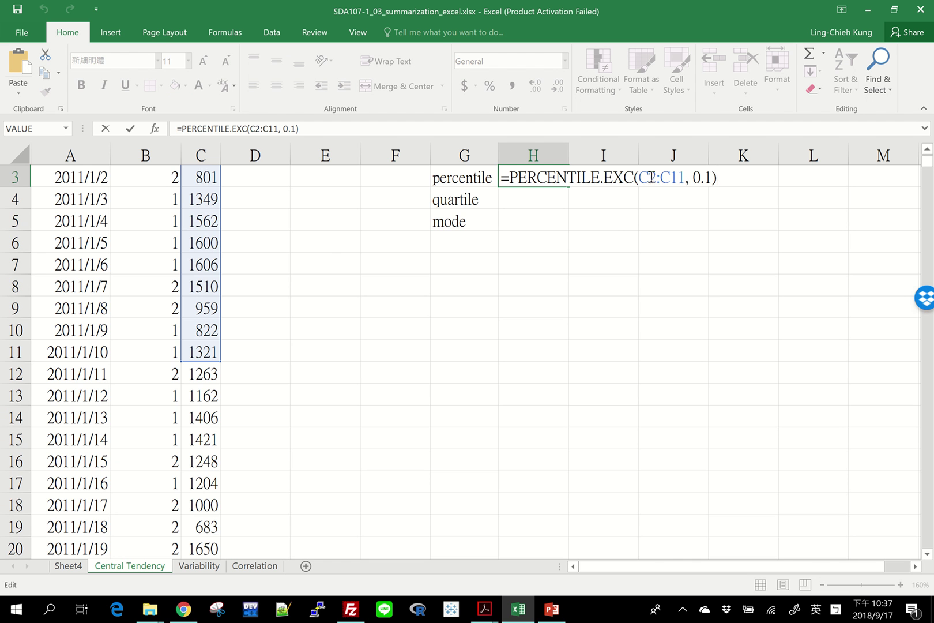
drag(638, 177, 685, 177)
scroll(230, 273, up, 1)
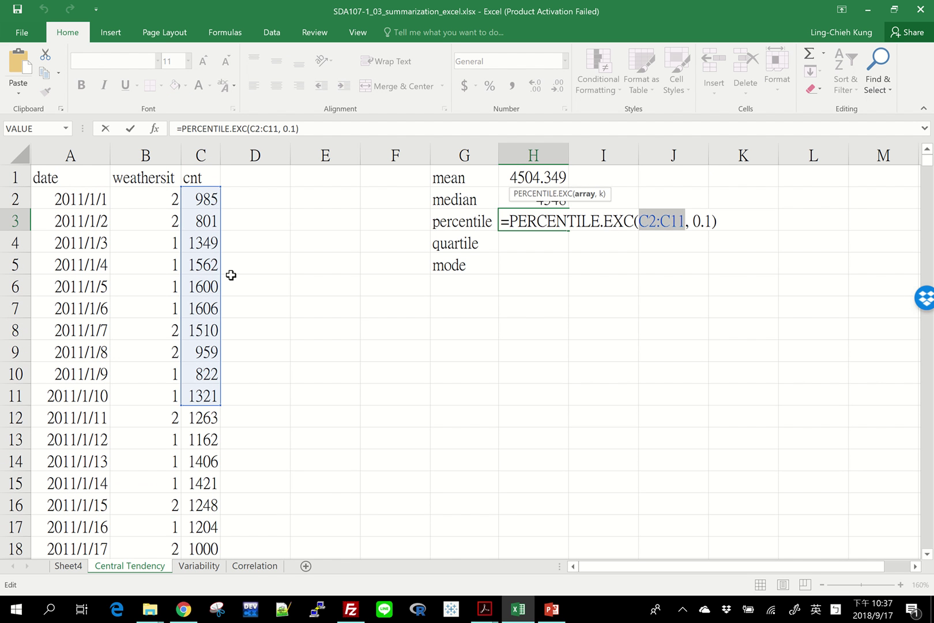
click(207, 196)
key(ctrl+shift+Down)
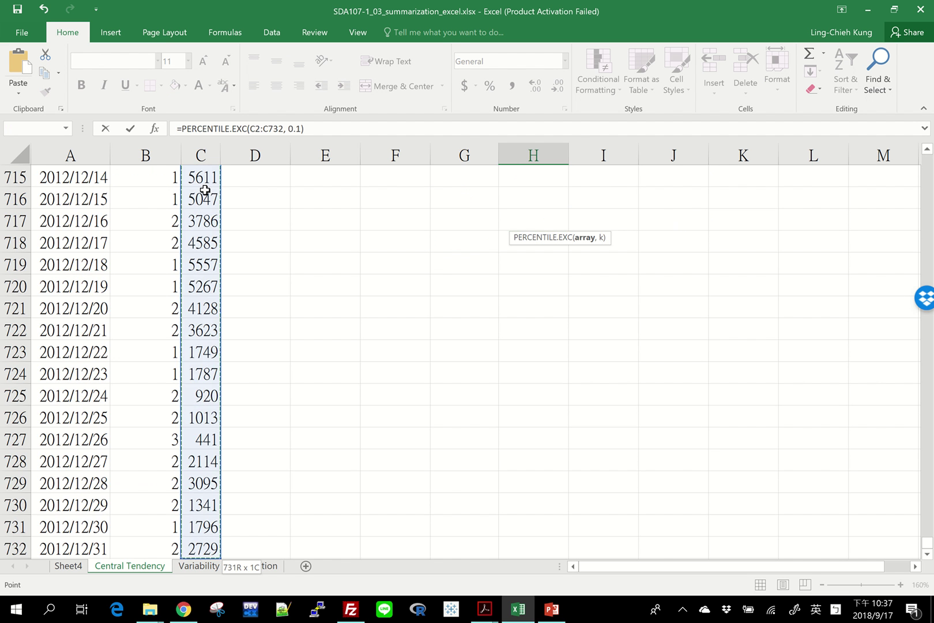
key(Return)
scroll(529, 241, up, 2)
click(545, 216)
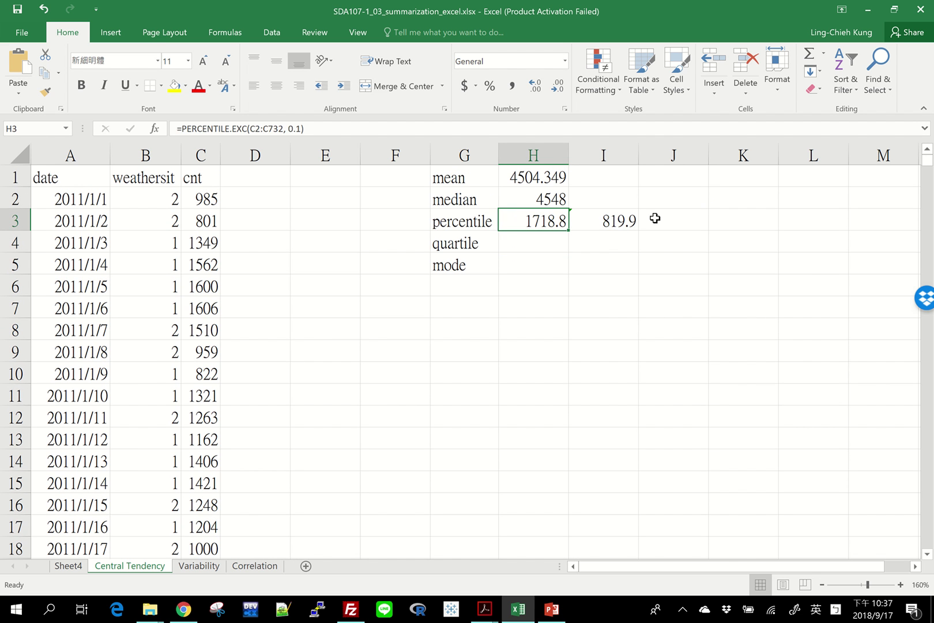
Overwrite I3 with a PERCENTILE.INC formula for all cnt values, C2:C732, with a k value of 0.1
click(611, 224)
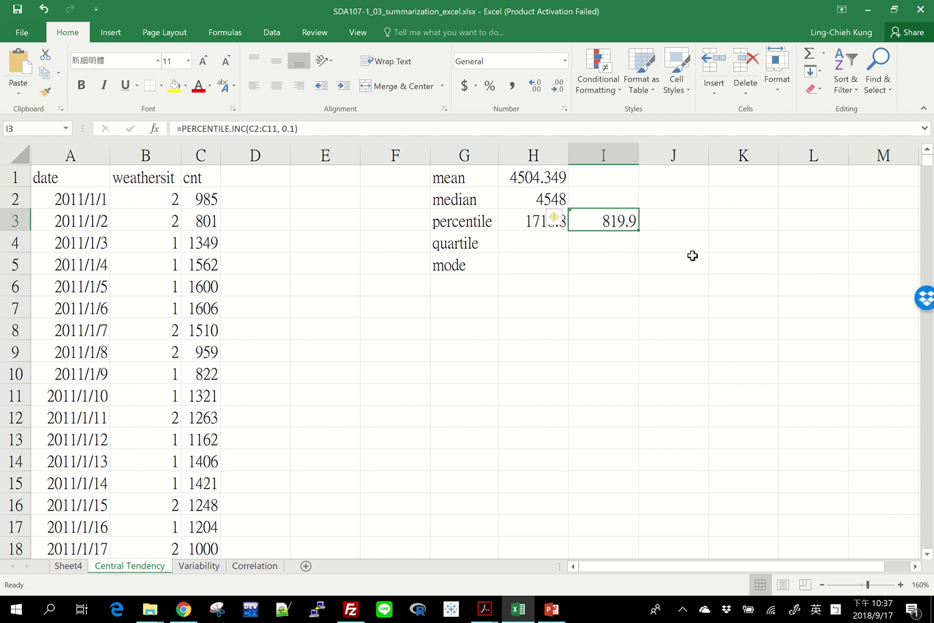
text(=)
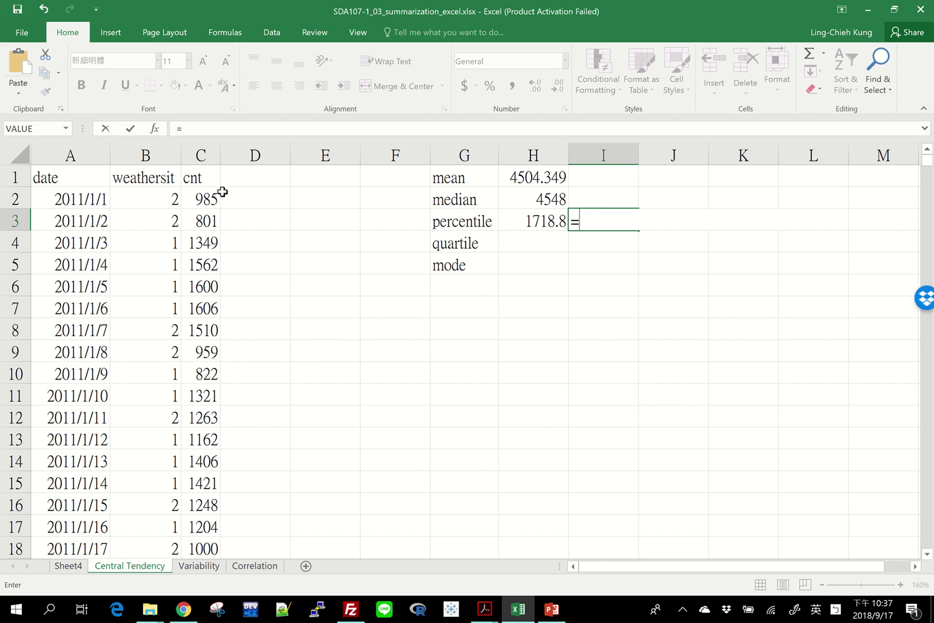
text(per)
key(Down)
key(Tab)
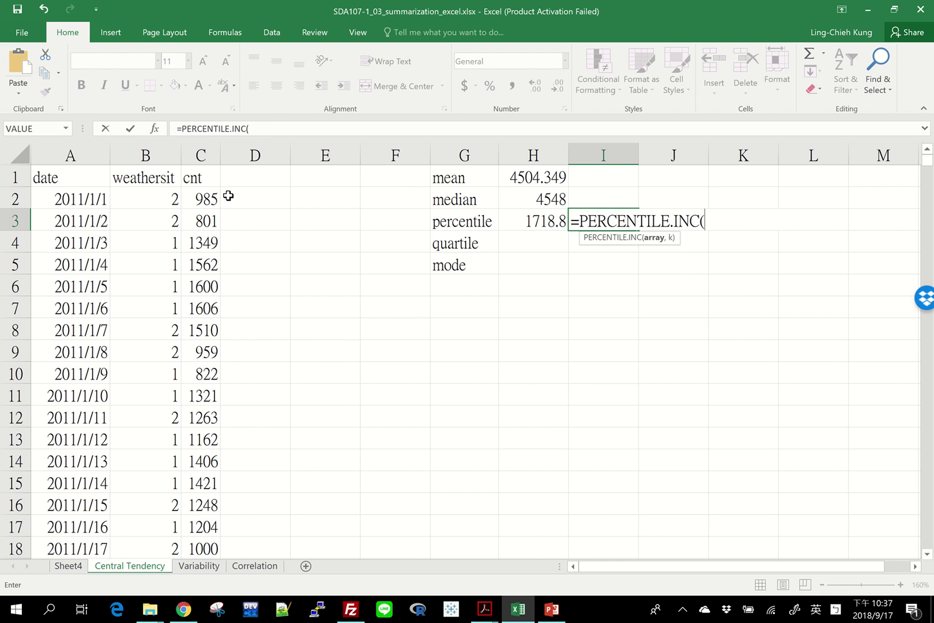
click(198, 199)
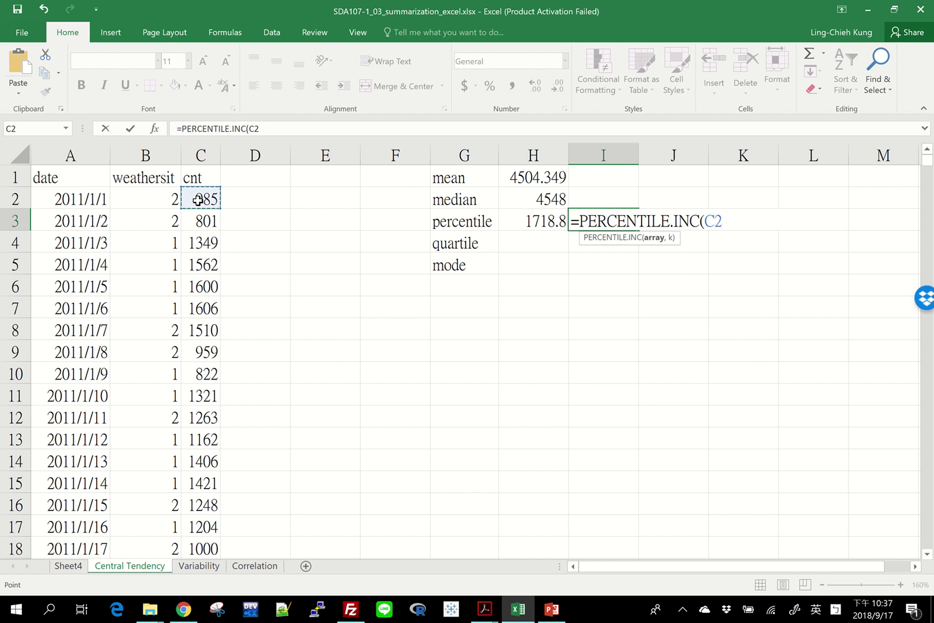
key(ctrl+shift+Down)
text(, 0.1))
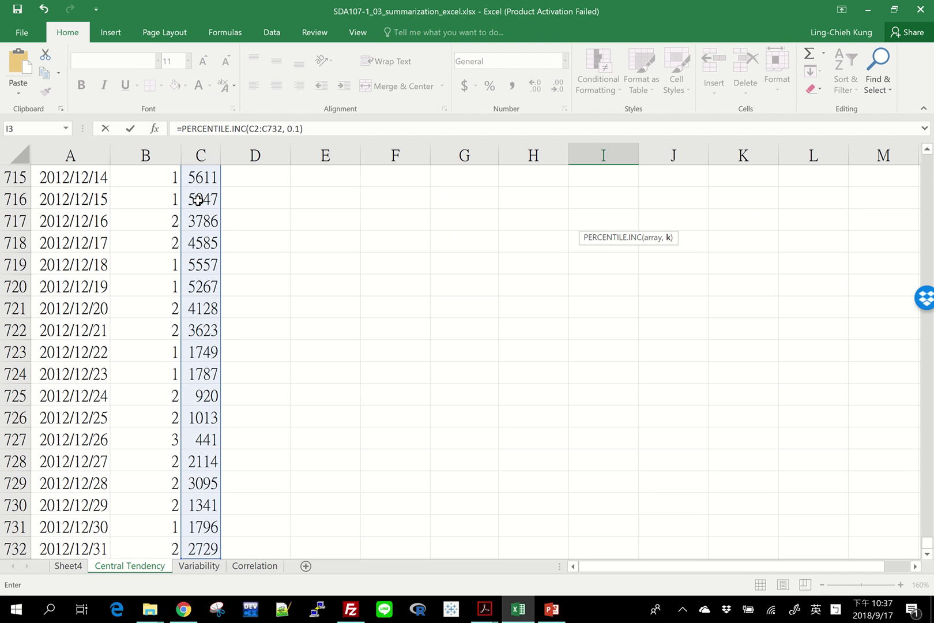
key(Return)
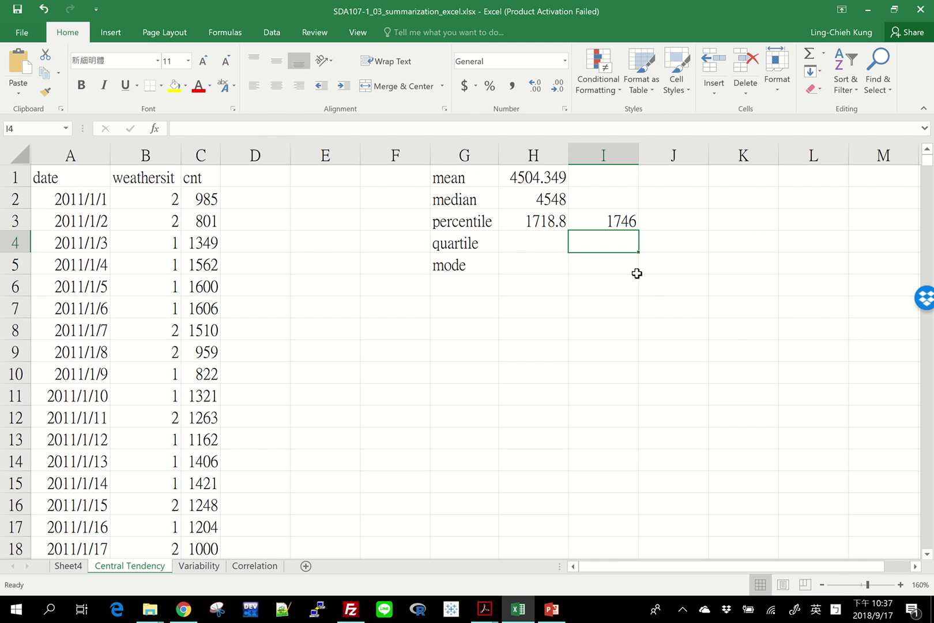
Compare the PERCENTILE.EXC formula in H3 with the PERCENTILE.INC formula in I3 and their results
click(603, 220)
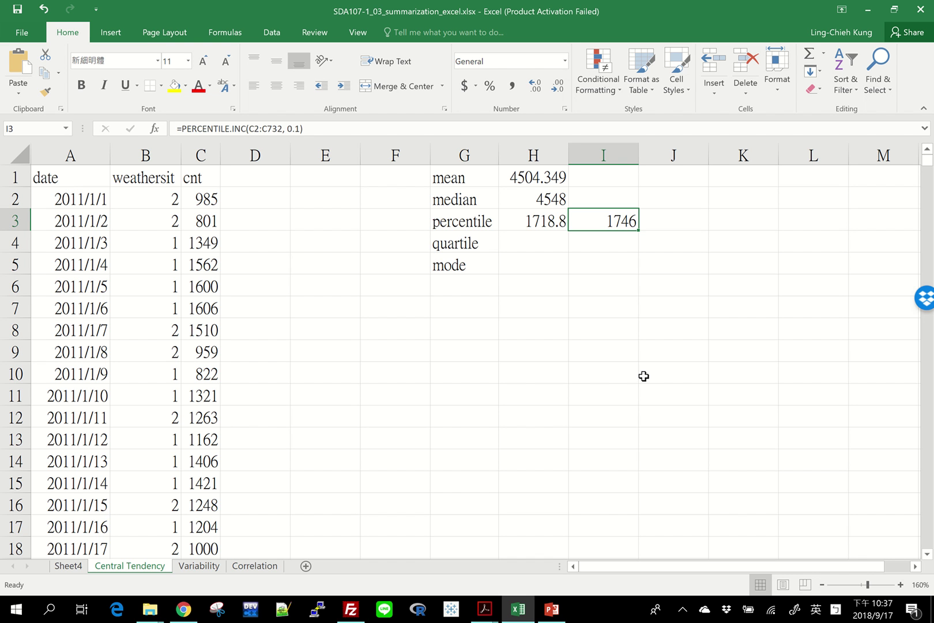
key(Left)
key(Right)
key(Left)
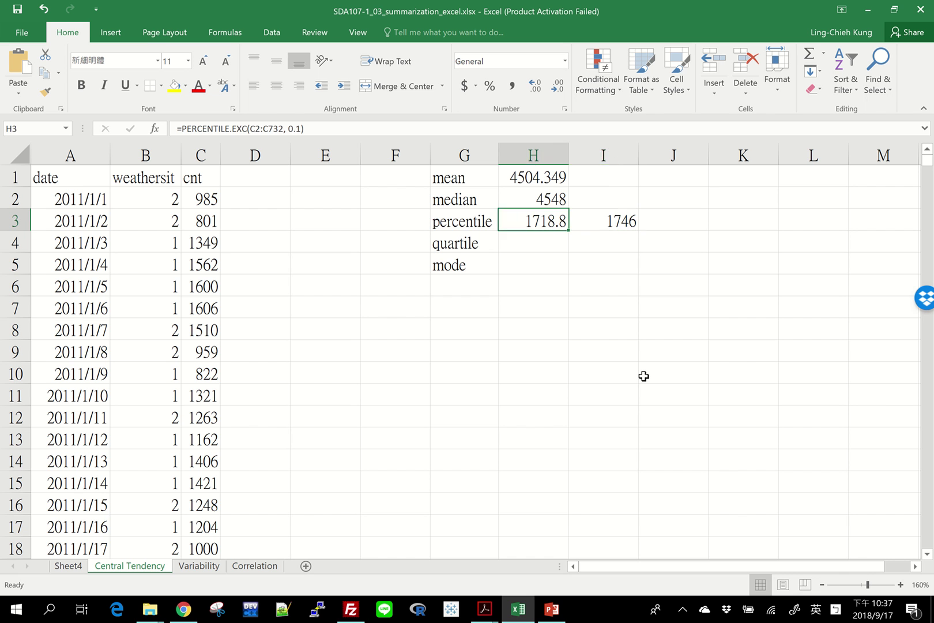
key(Right)
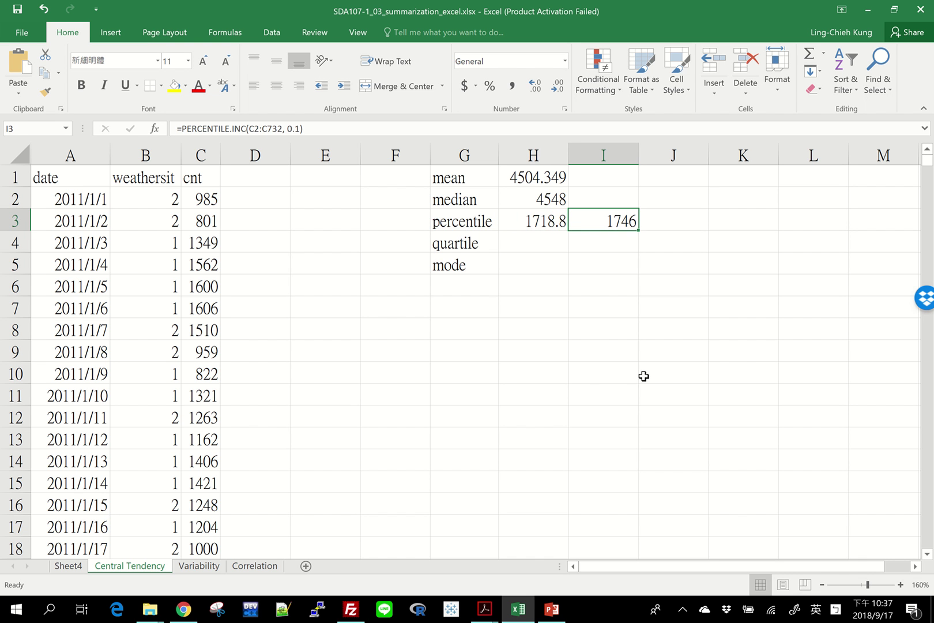
key(Left)
key(Right)
Enter a QUARTILE.EXC formula in H4 for all cnt values, C2:C732, with a quart value of 0.5
key(Down)
key(Left)
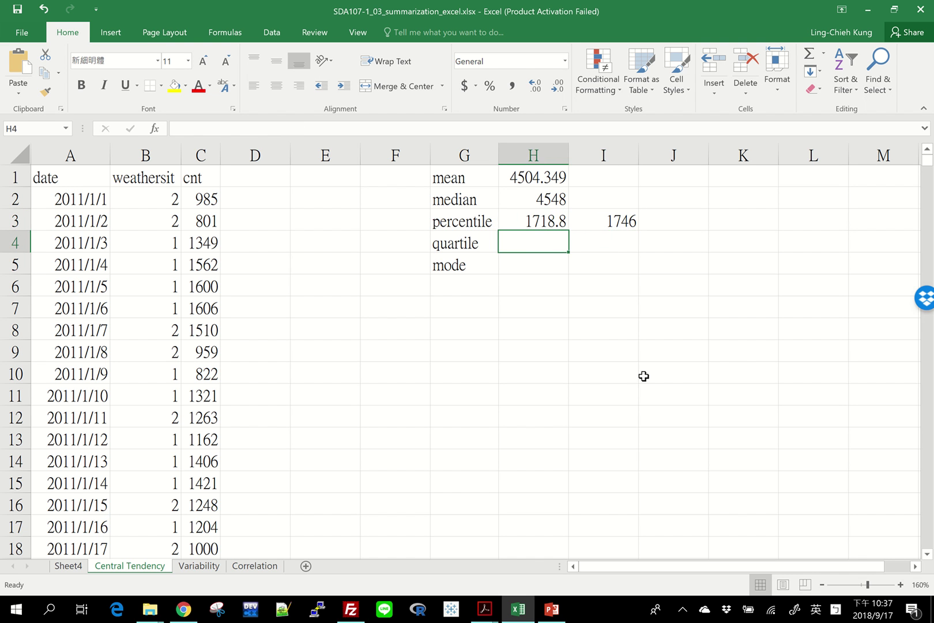
text(=)
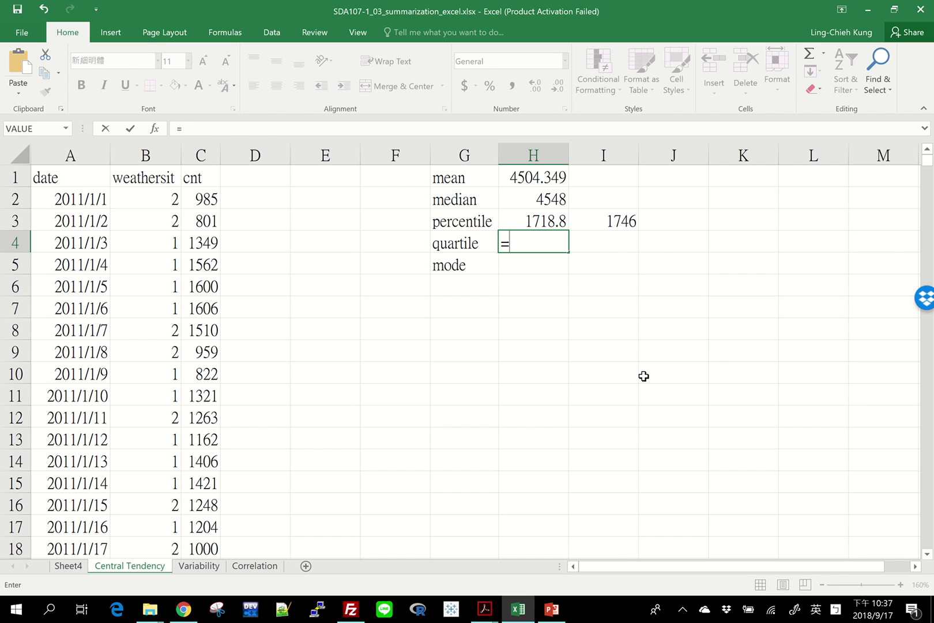
text(qua)
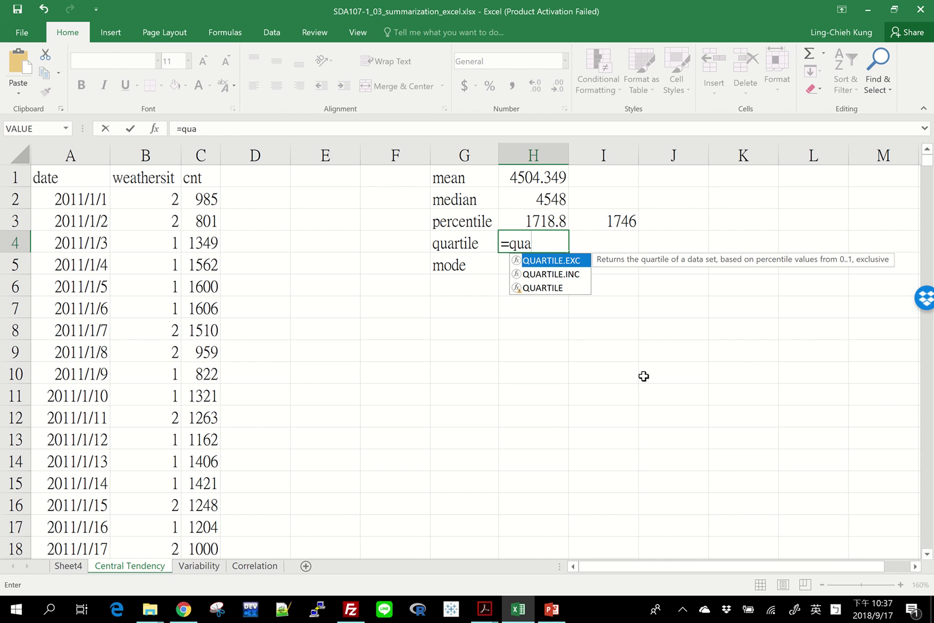
key(Tab)
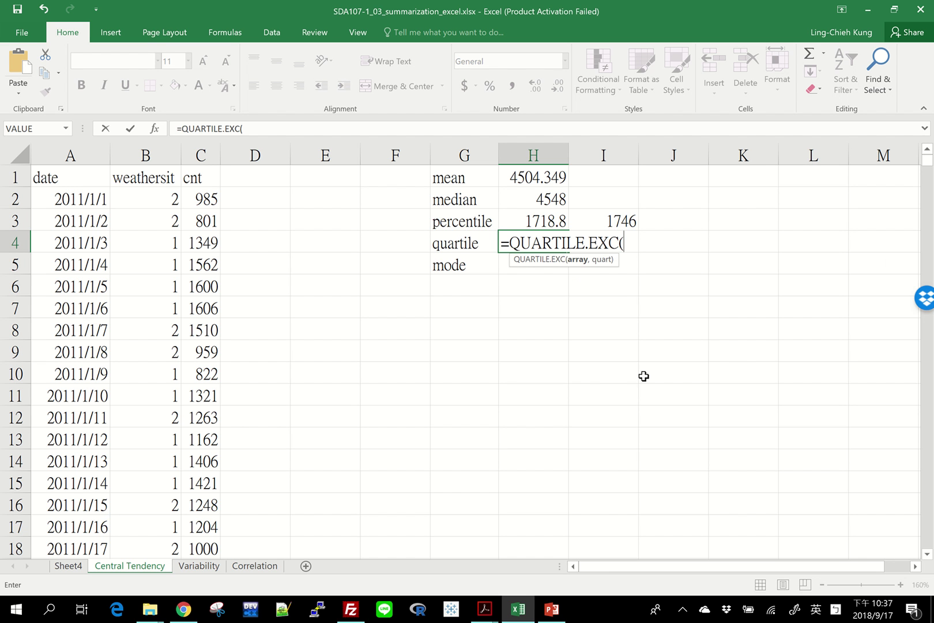
click(200, 196)
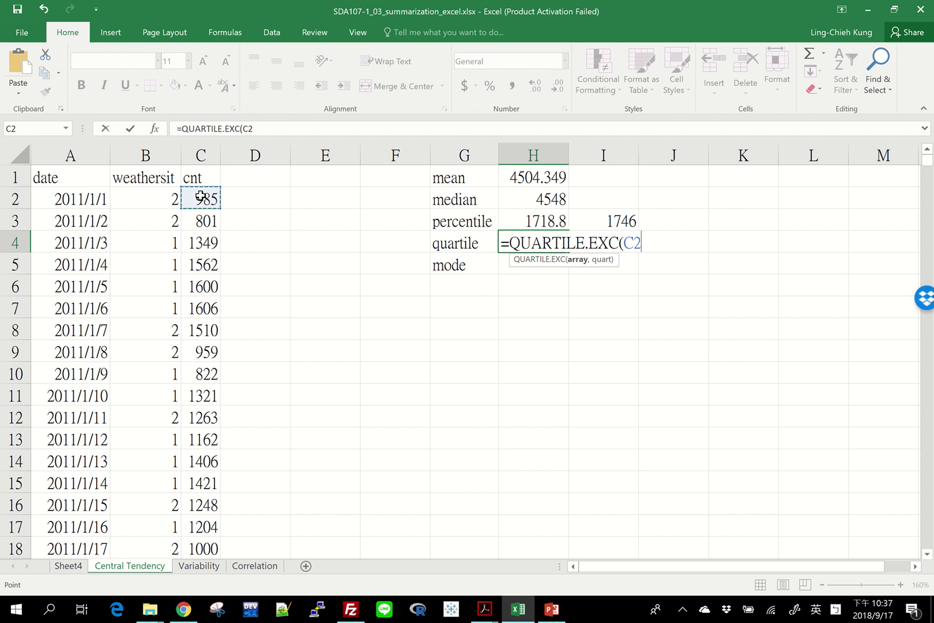
key(ctrl+shift+Down)
text(,)
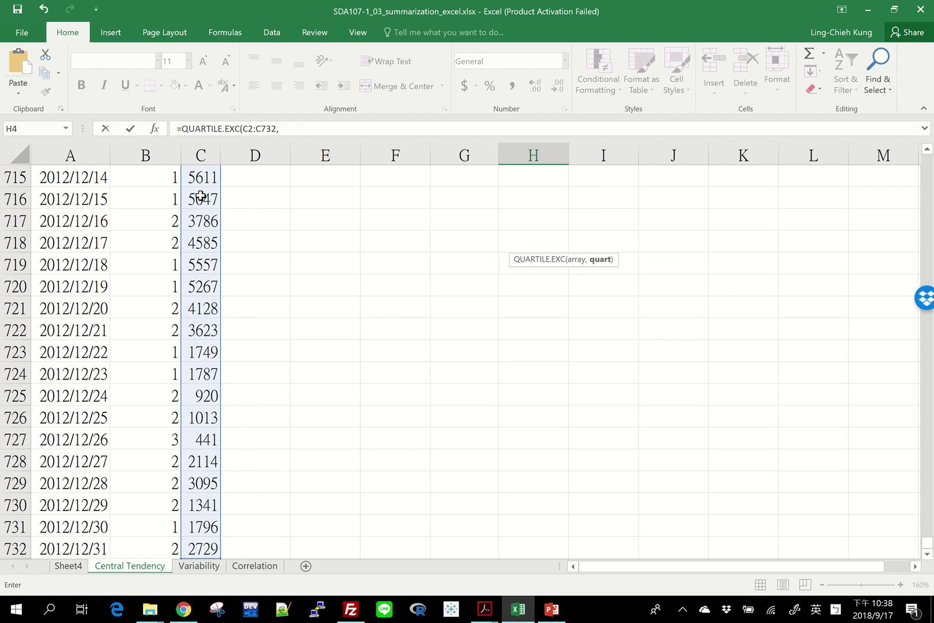
text( 0.1)
key(BackSpace)
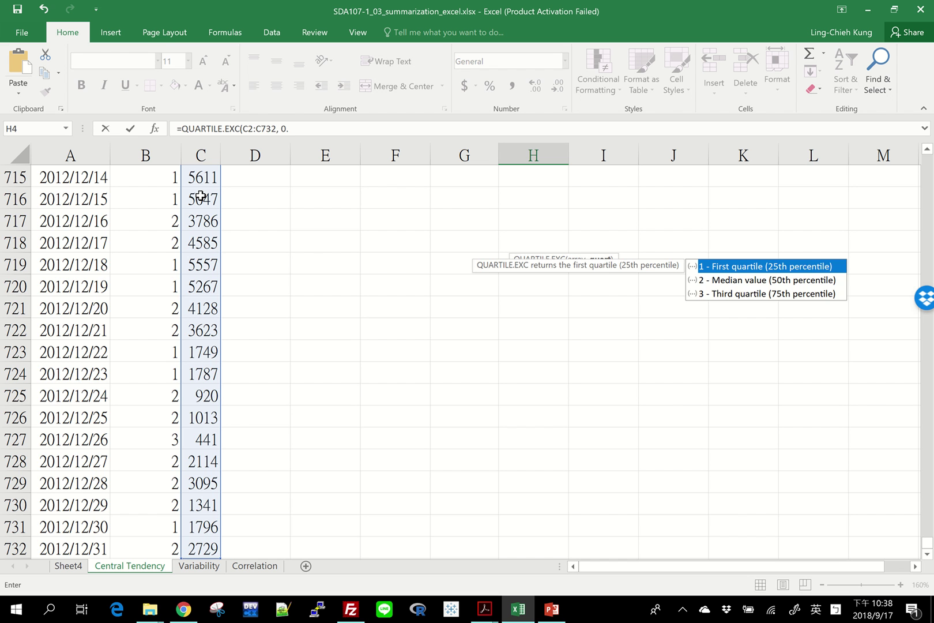
text(5))
key(Return)
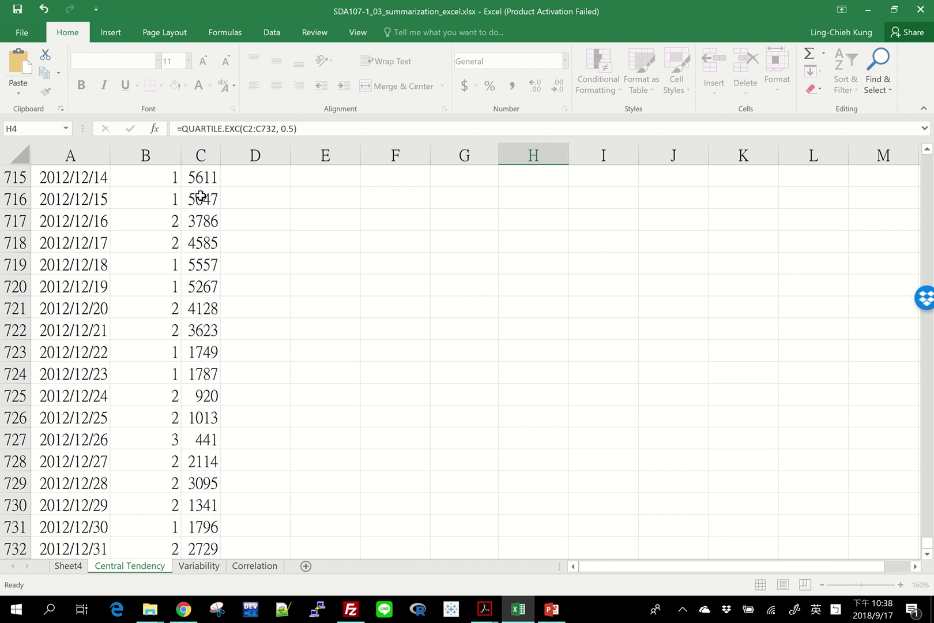
Set the quart argument of the QUARTILE.EXC formula in H4 to 2 using its function arguments
scroll(547, 277, up, 3)
click(553, 247)
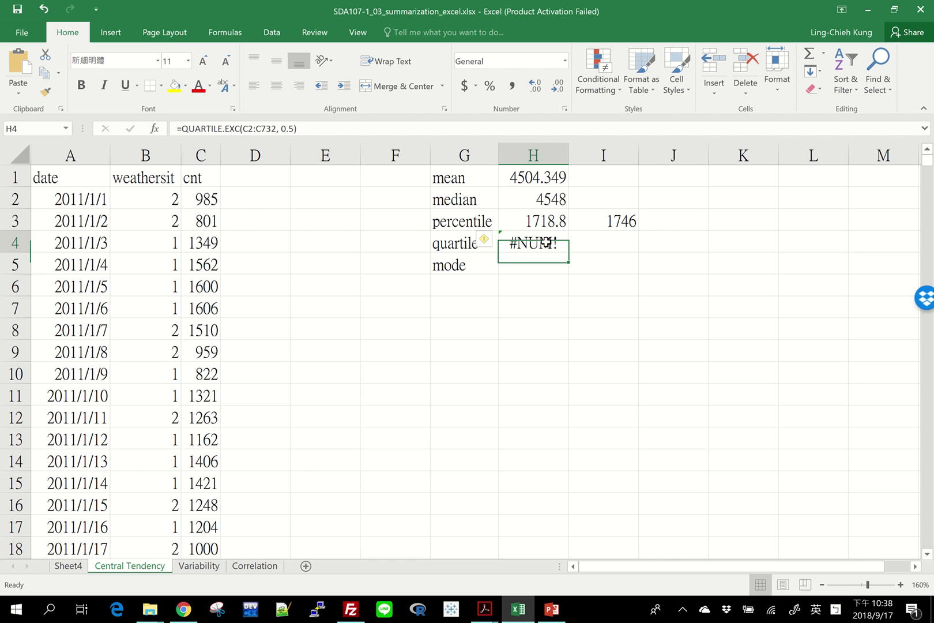
click(154, 128)
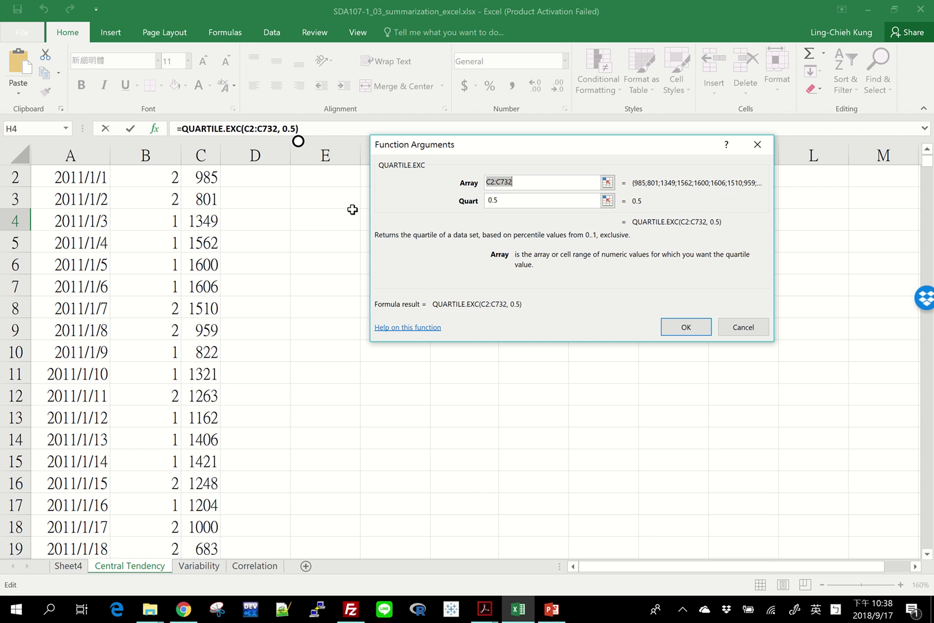
click(526, 201)
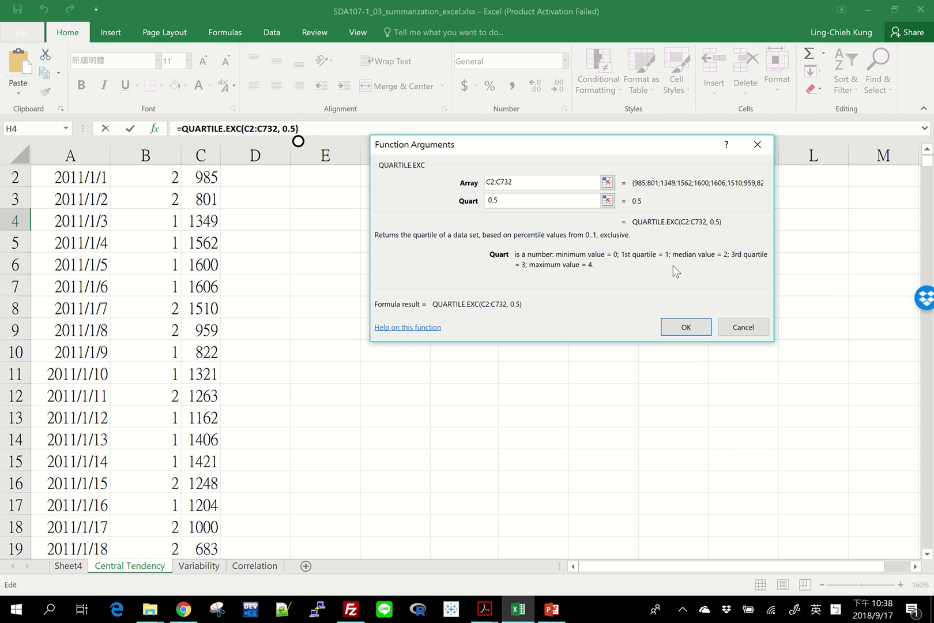
drag(533, 205, 462, 202)
text(2)
click(689, 328)
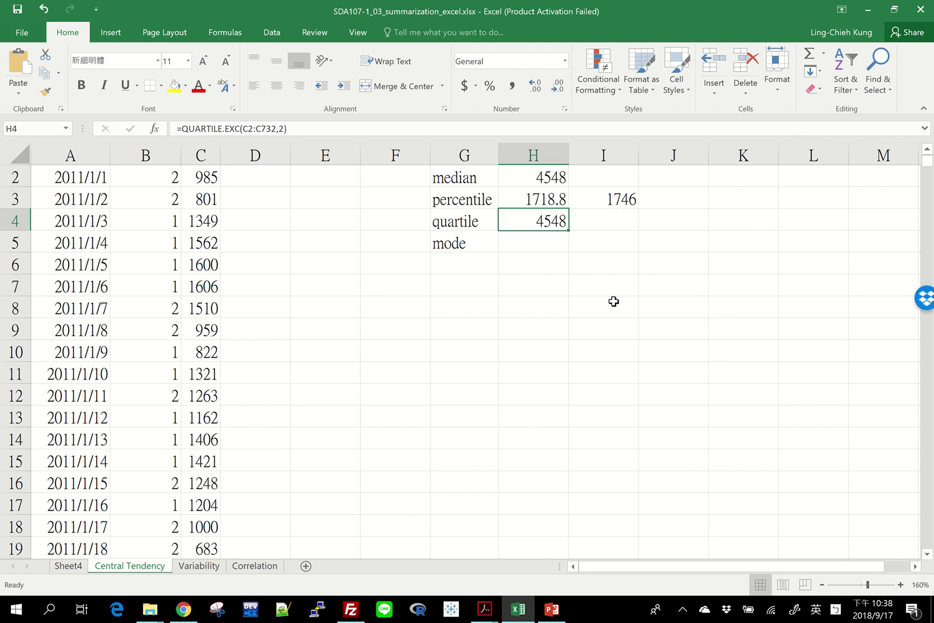
Enter a QUARTILE.INC formula in I4 for all cnt values, C2:C732, with a quart value of 2
scroll(560, 242, up, 1)
click(617, 248)
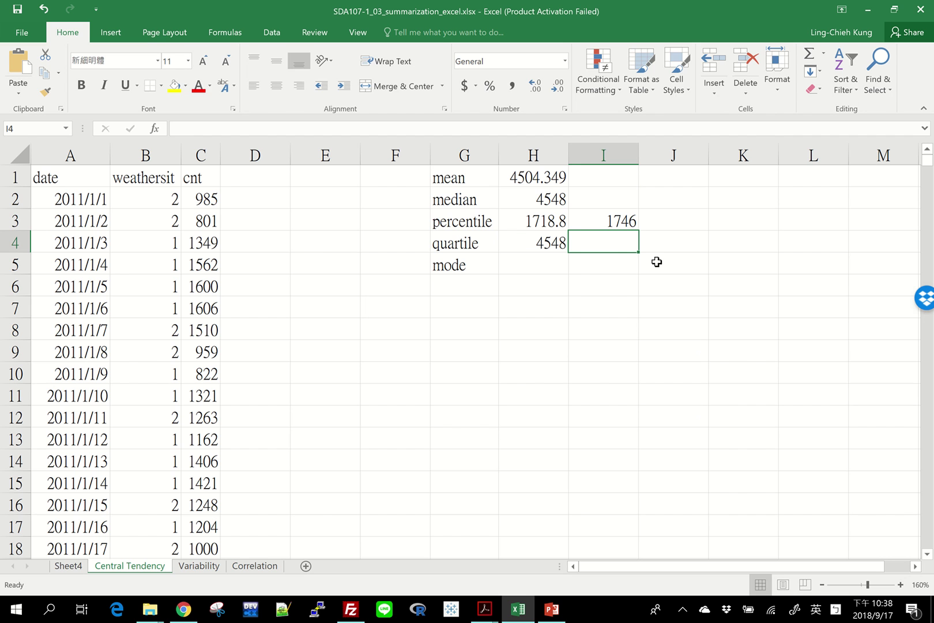
text(=)
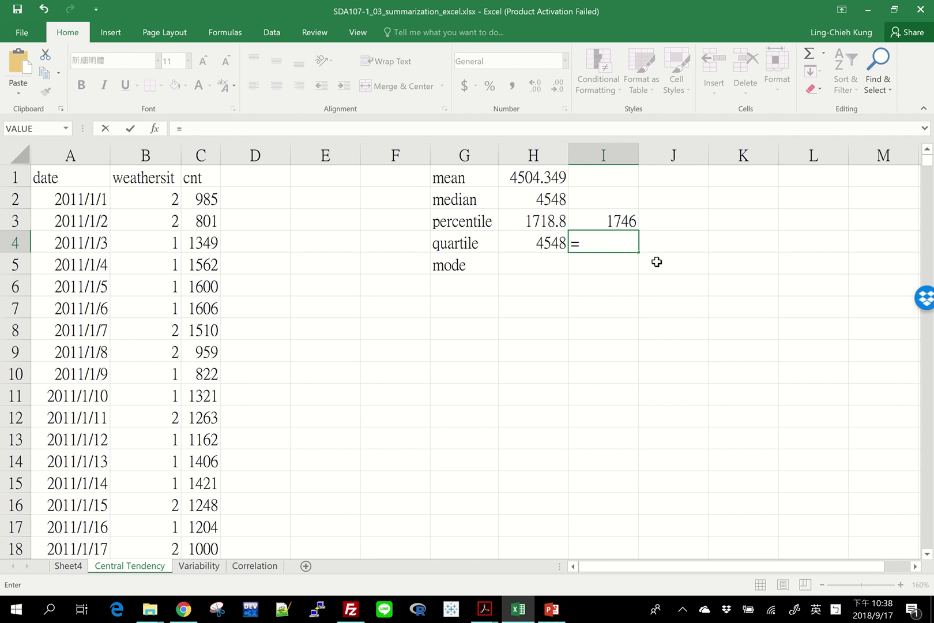
text(qua)
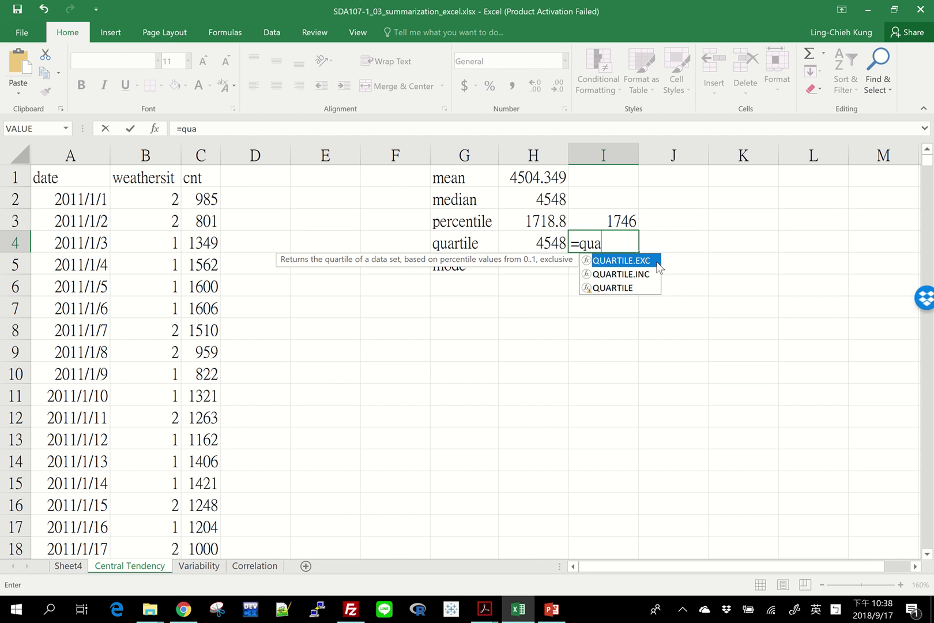
double_click(657, 263)
key(BackSpace)
key(BackSpace)
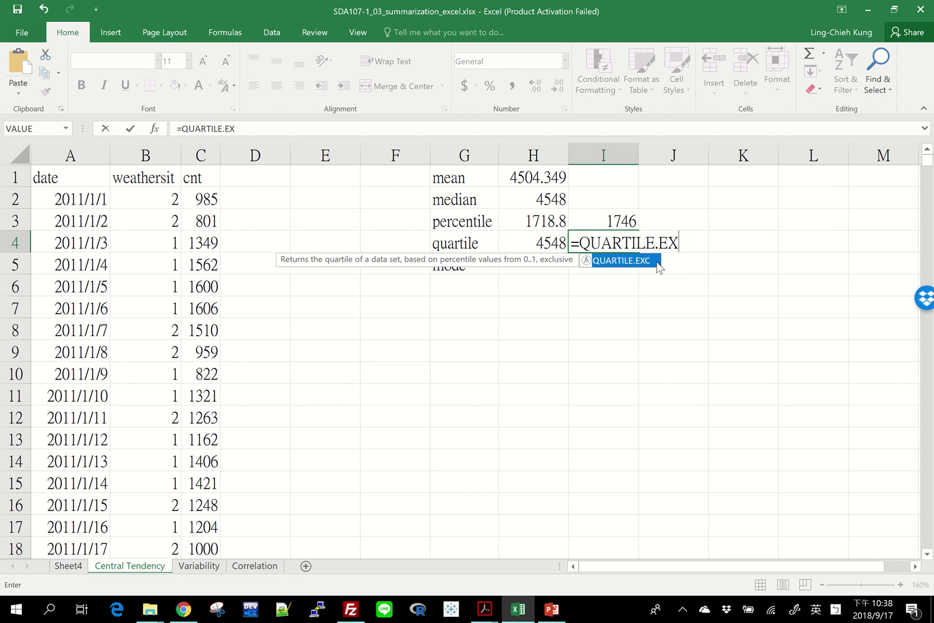
key(BackSpace)
key(BackSpace)
text(in)
double_click(657, 264)
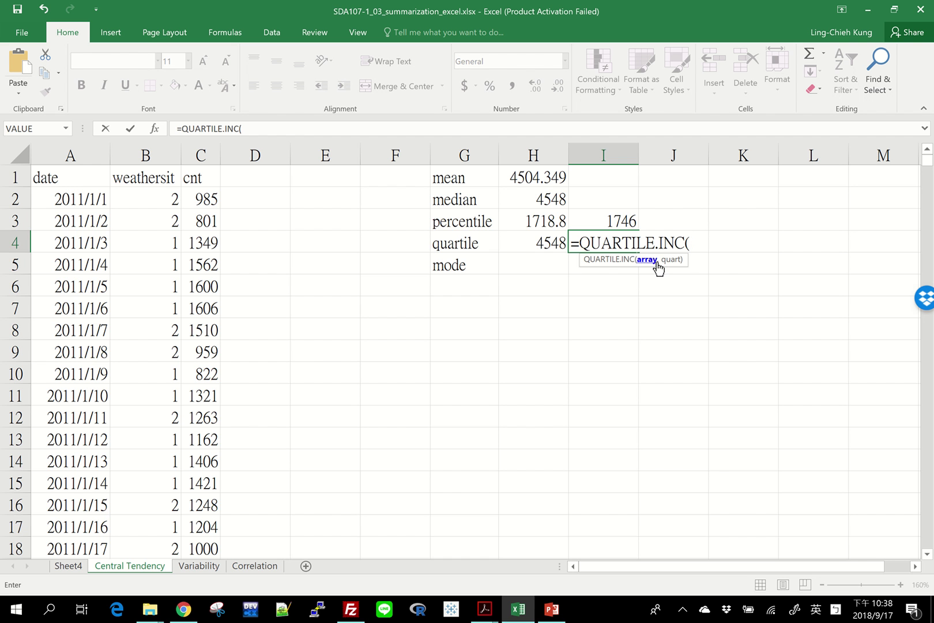
click(204, 195)
key(ctrl+shift+Down)
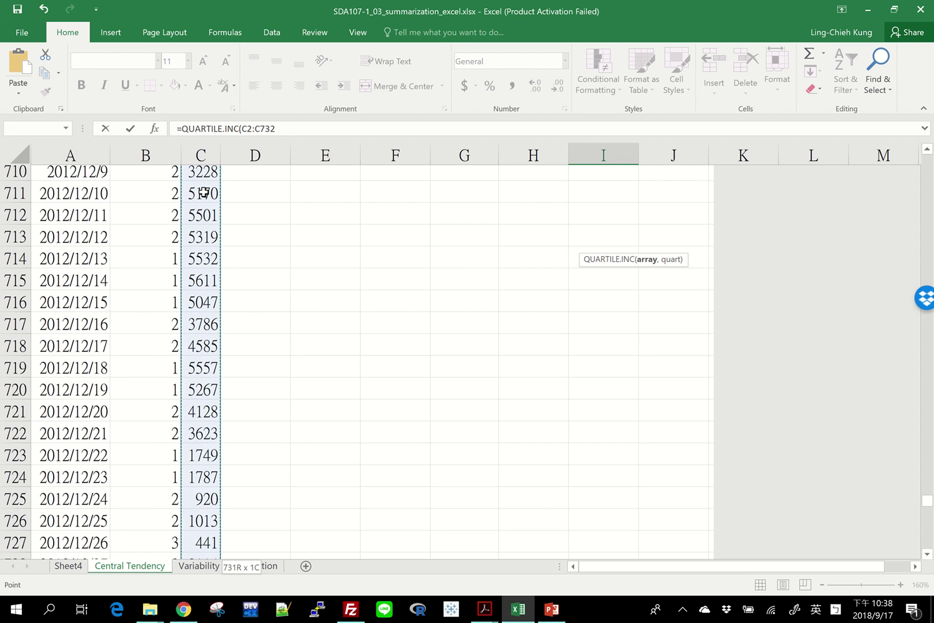
text(,2)
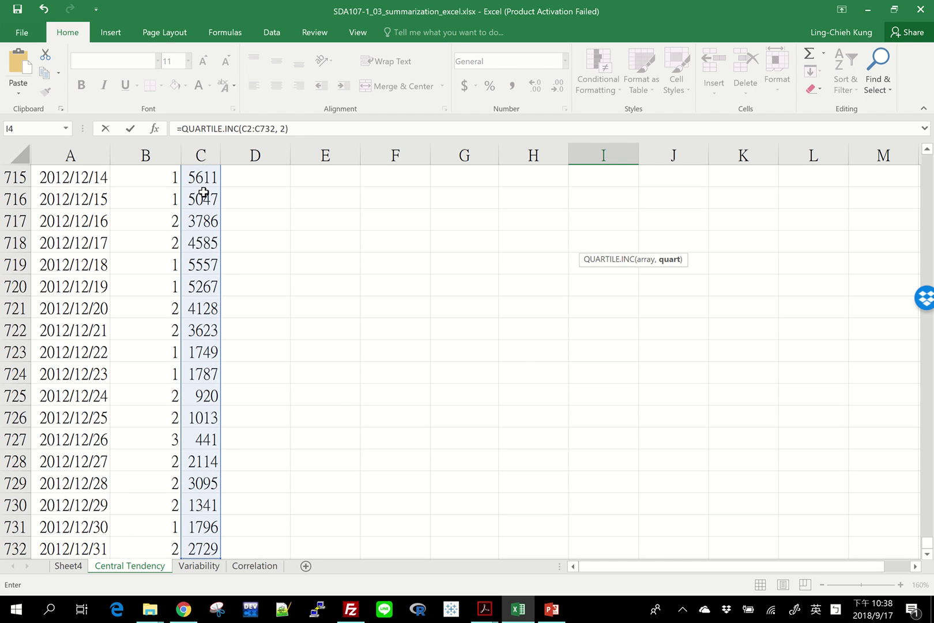
key(Return)
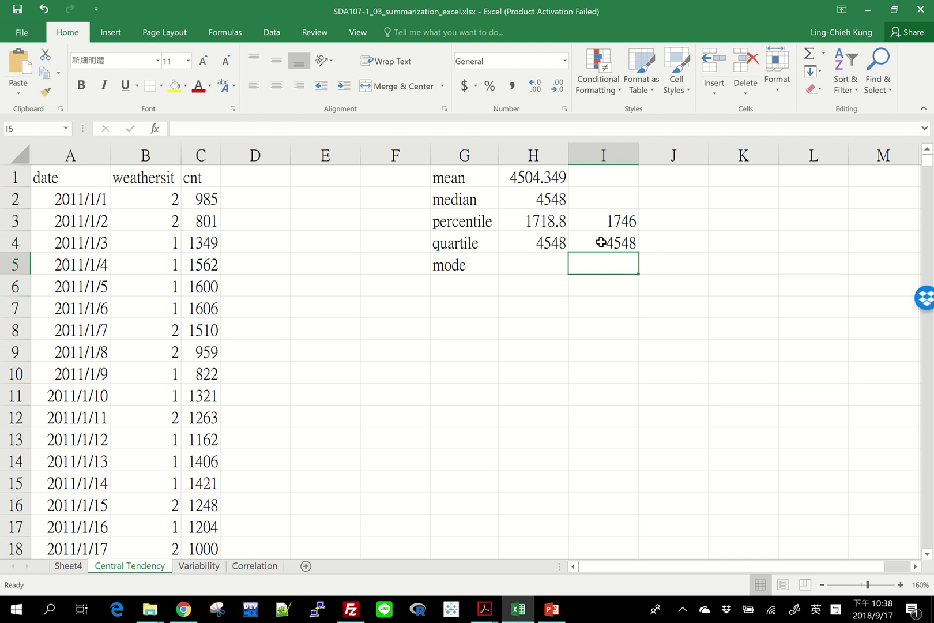
Set the quart argument of the QUARTILE.INC formula in I4 to 3
drag(601, 242, 533, 242)
key(Right)
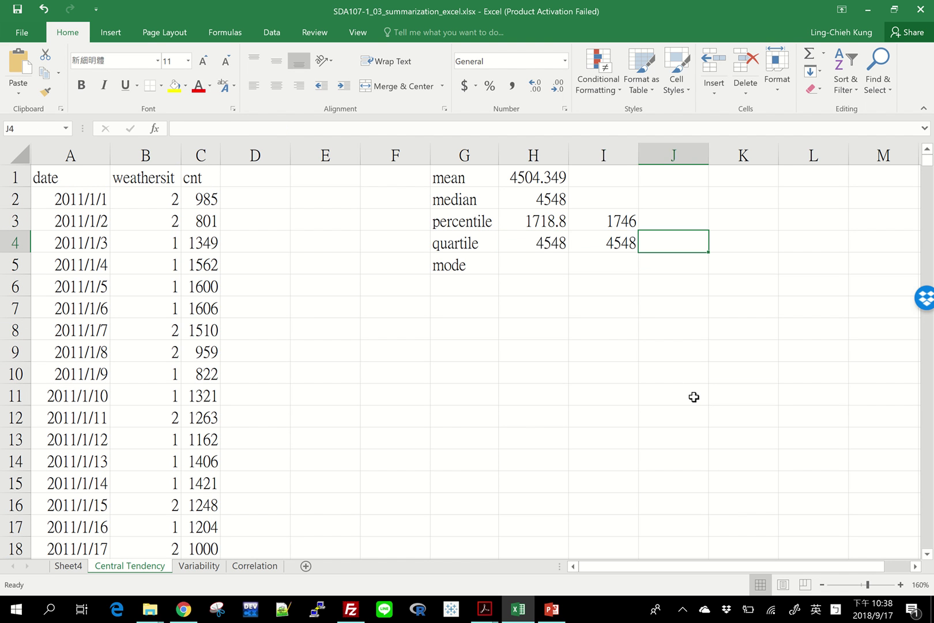
key(Left)
key(F2)
key(Left)
key(BackSpace)
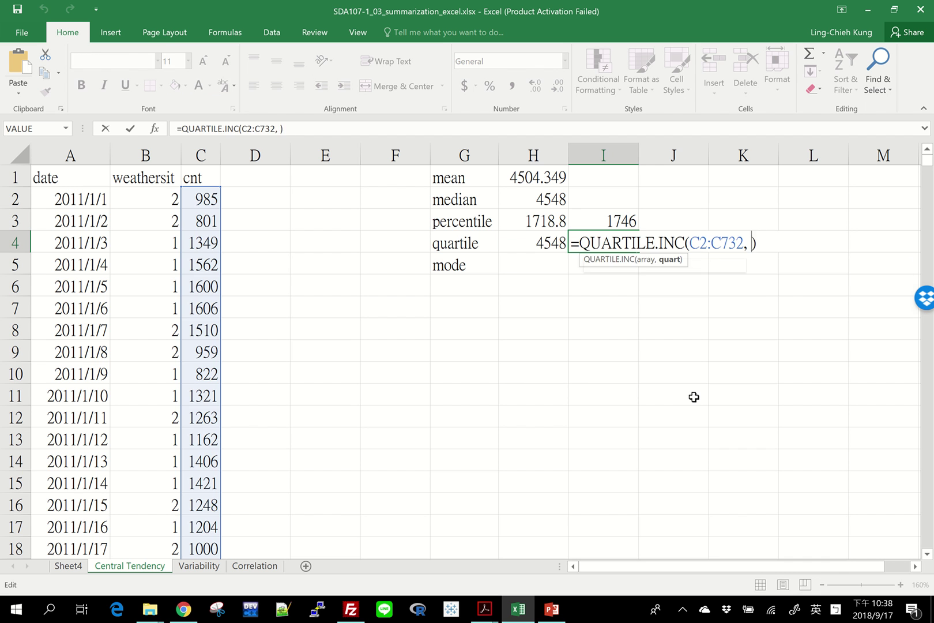
text(3)
key(Return)
Set the quart argument of the QUARTILE.EXC formula in H4 to 3 and compare it with the inclusive quartile in I4
key(Up)
key(F2)
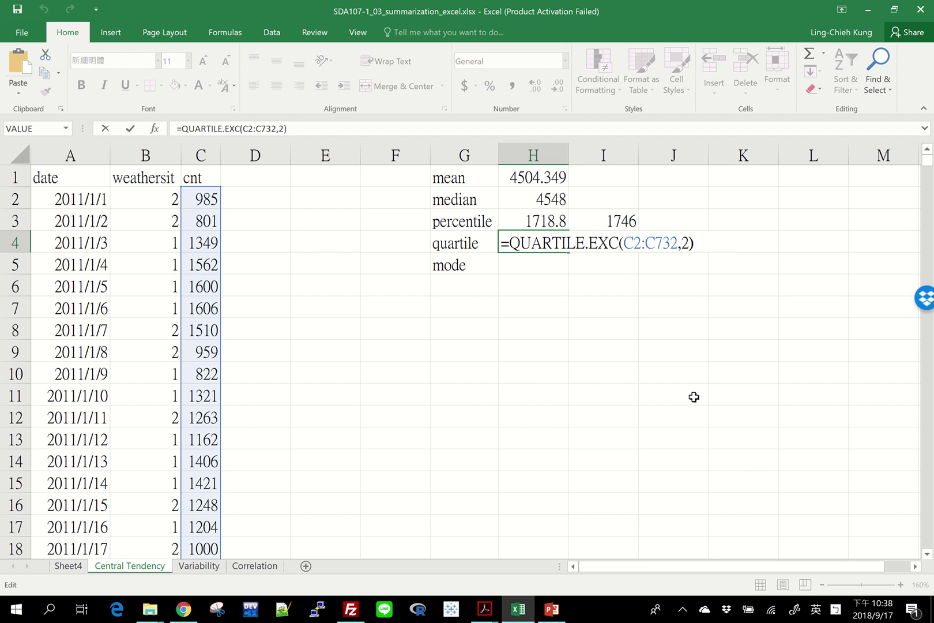
key(Left)
key(BackSpace)
text(3)
key(Return)
key(Up)
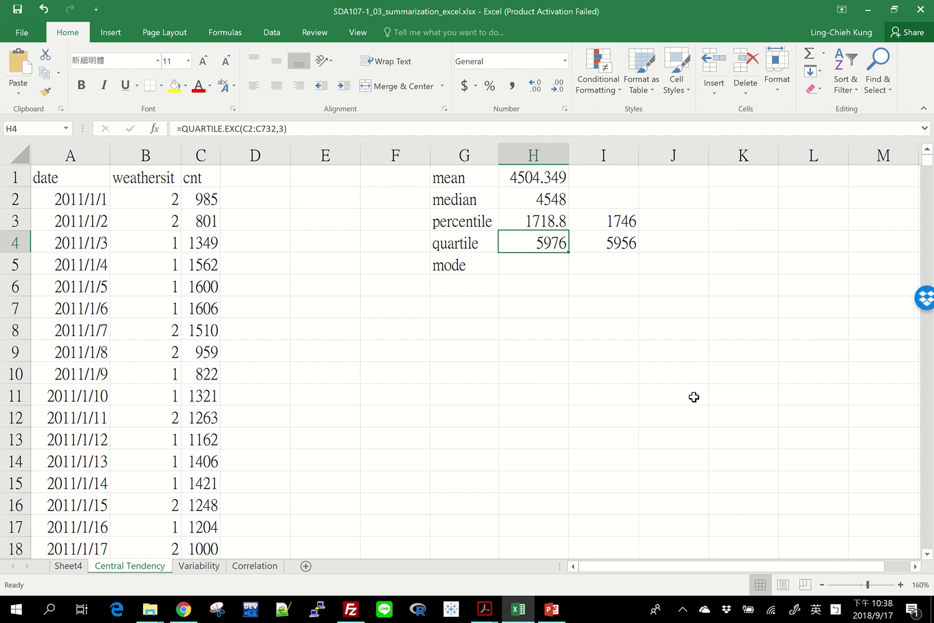
key(Right)
key(Left)
key(Right)
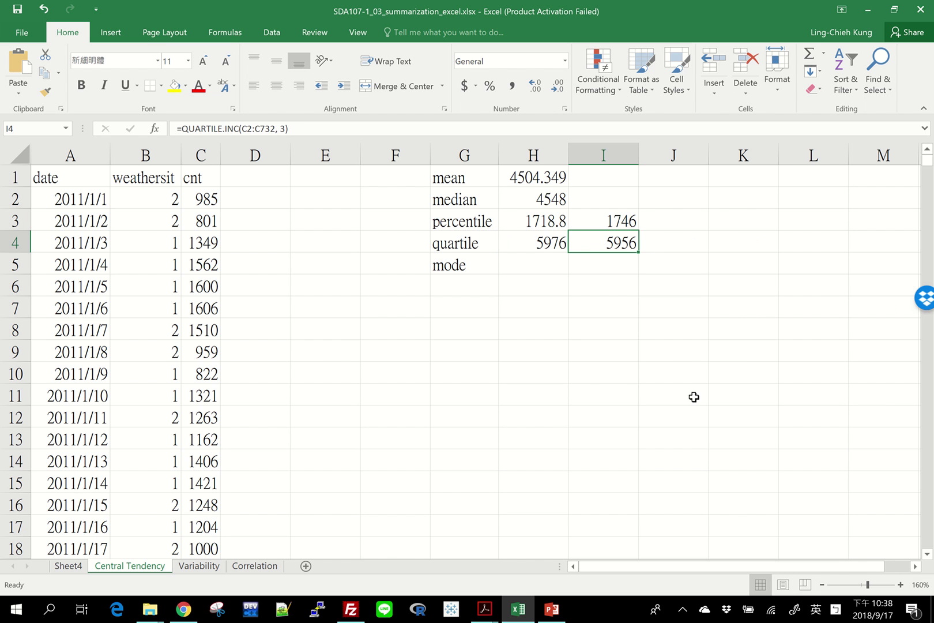
Set the k value of the PERCENTILE.EXC formula in H3 to 0.75
key(Up)
key(Left)
key(F2)
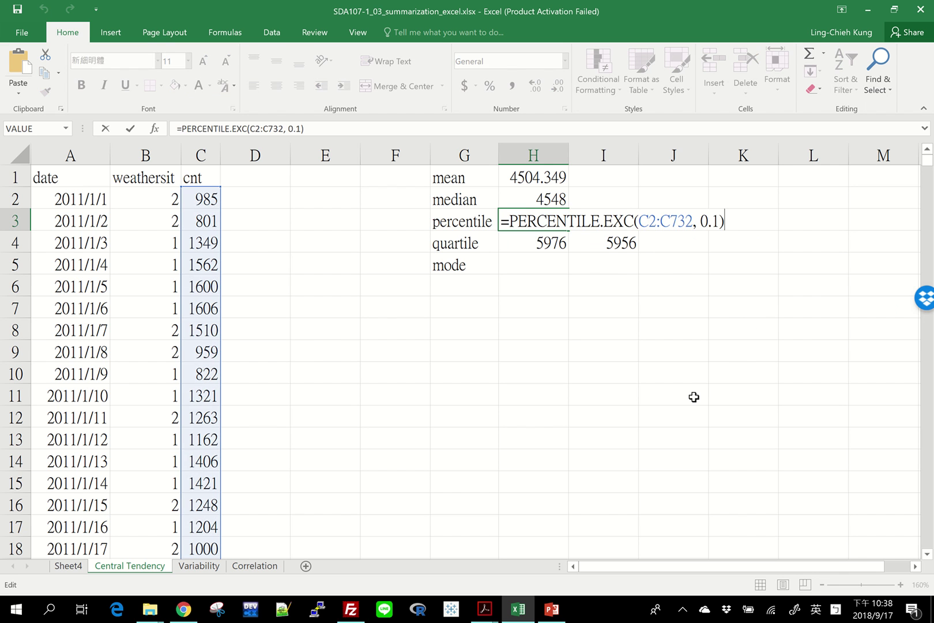
key(Left)
key(BackSpace)
text(75)
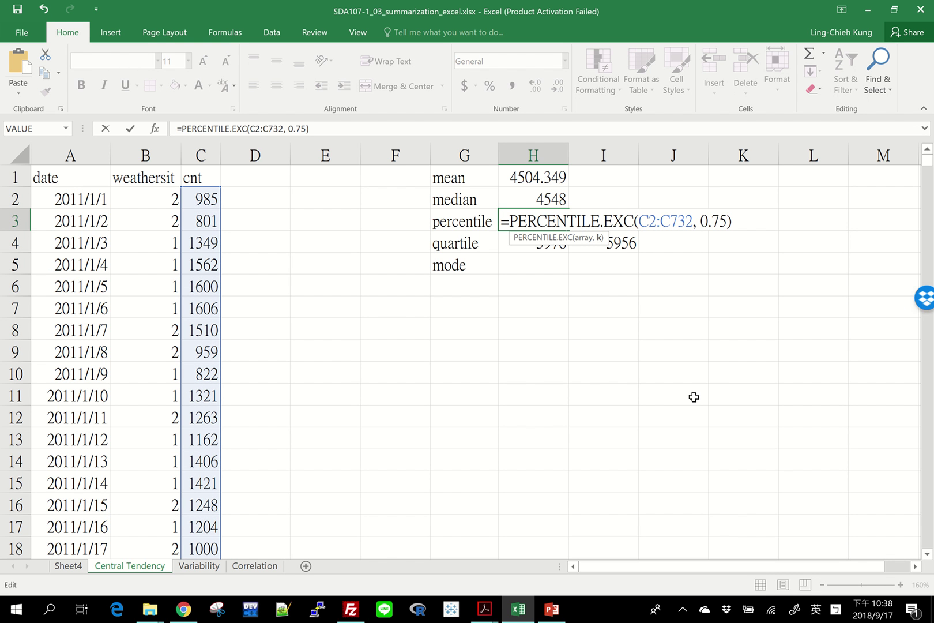
key(Return)
key(Up)
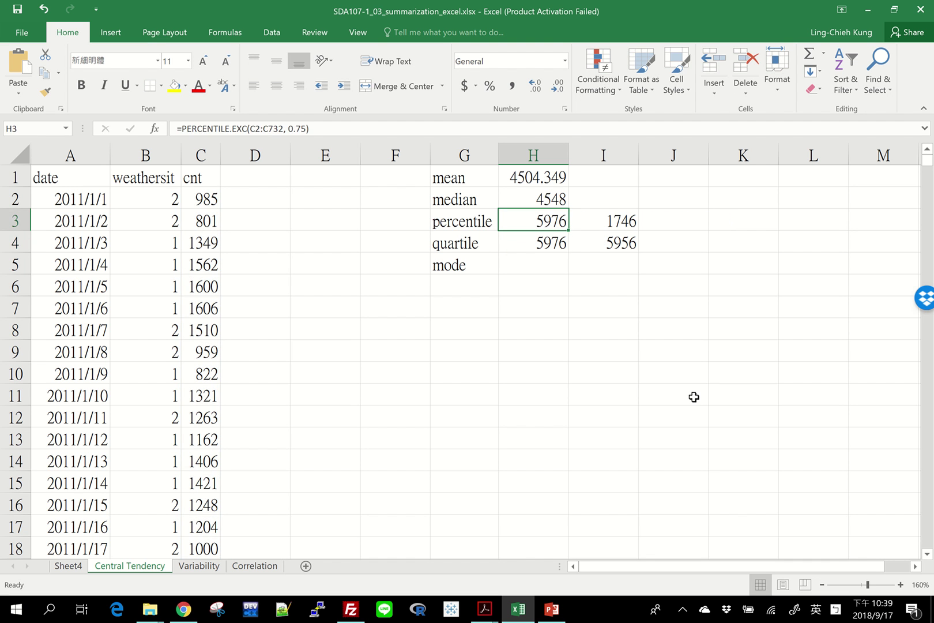
Set the k value of the PERCENTILE.INC formula in I3 to 0.75
key(Down)
key(Right)
key(Up)
key(F2)
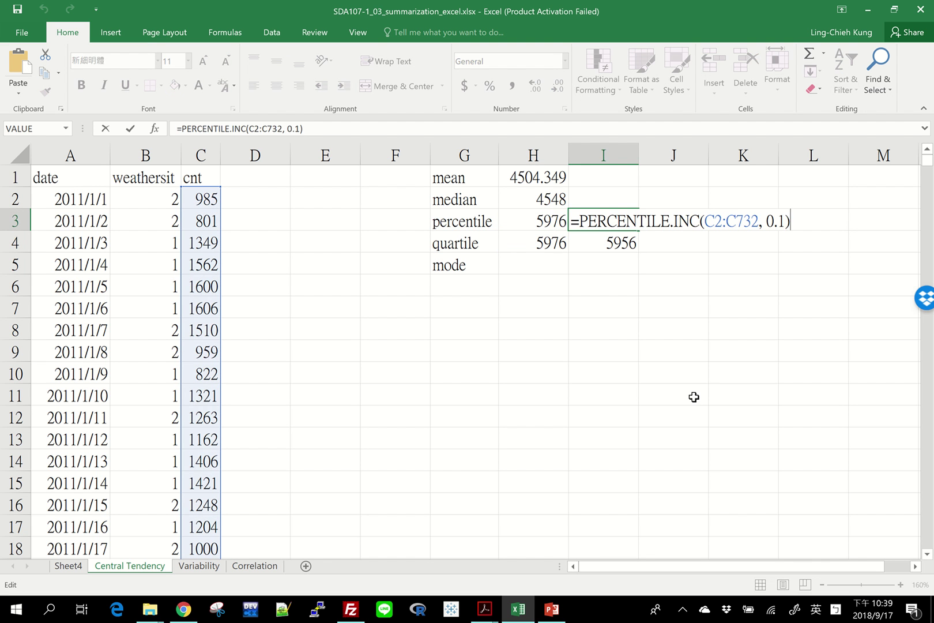
key(Left)
key(BackSpace)
key(BackSpace)
text(.)
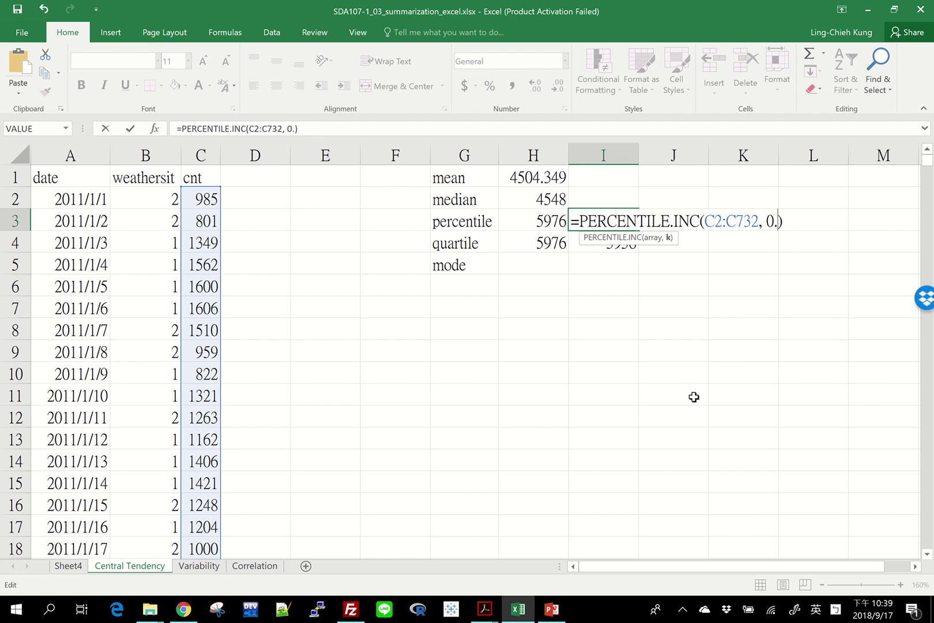
text(75)
key(Return)
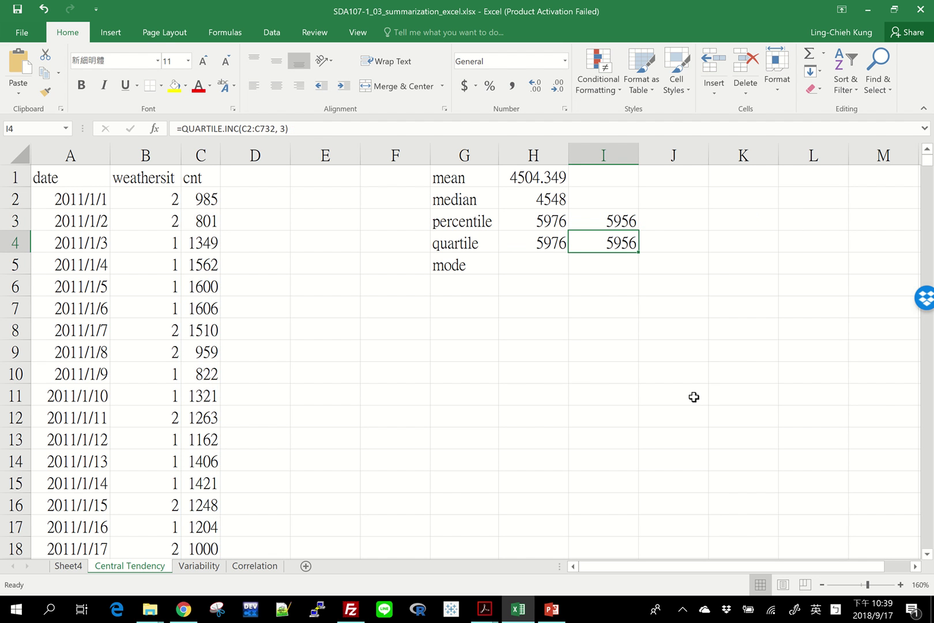
Start a MODE.SNGL formula in H5 beside the mode label, comparing the available MODE function variants
click(470, 262)
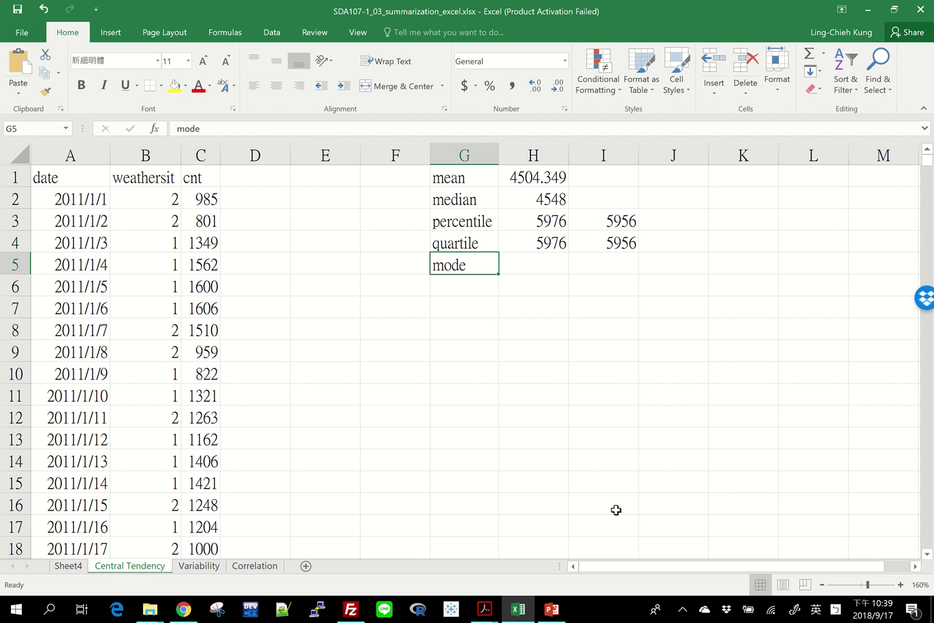
key(Right)
text(=mode)
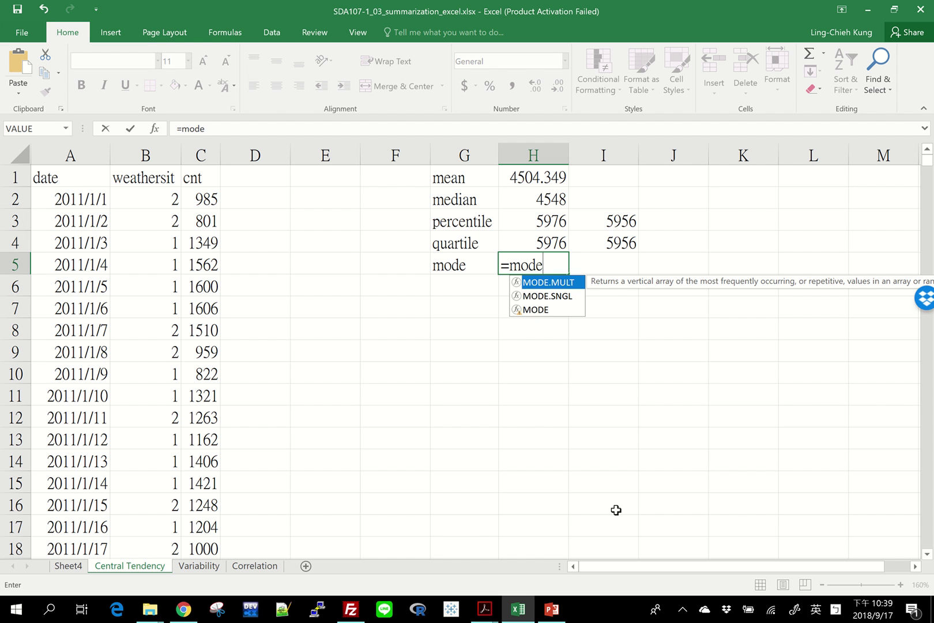
key(Down)
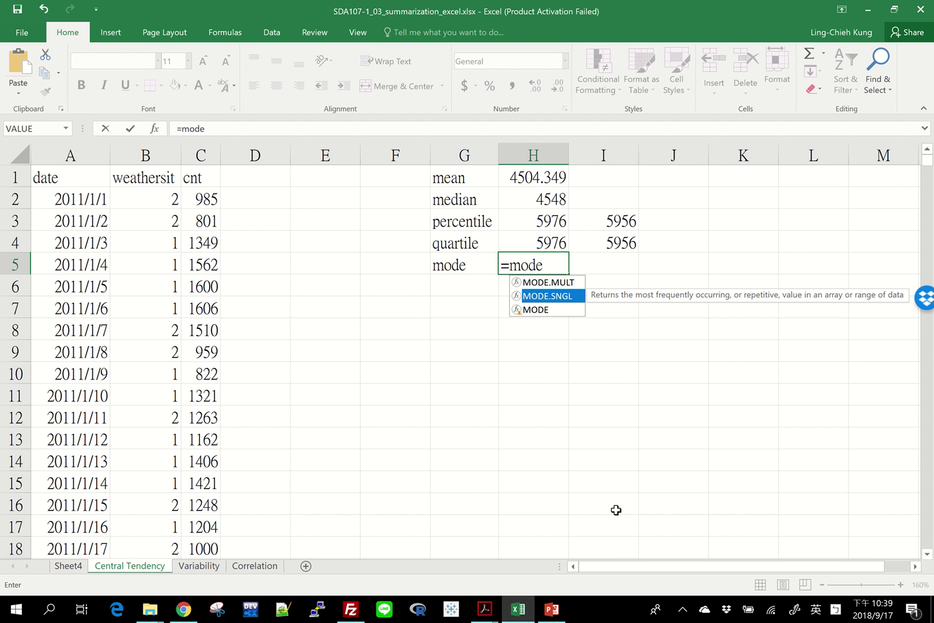
key(Up)
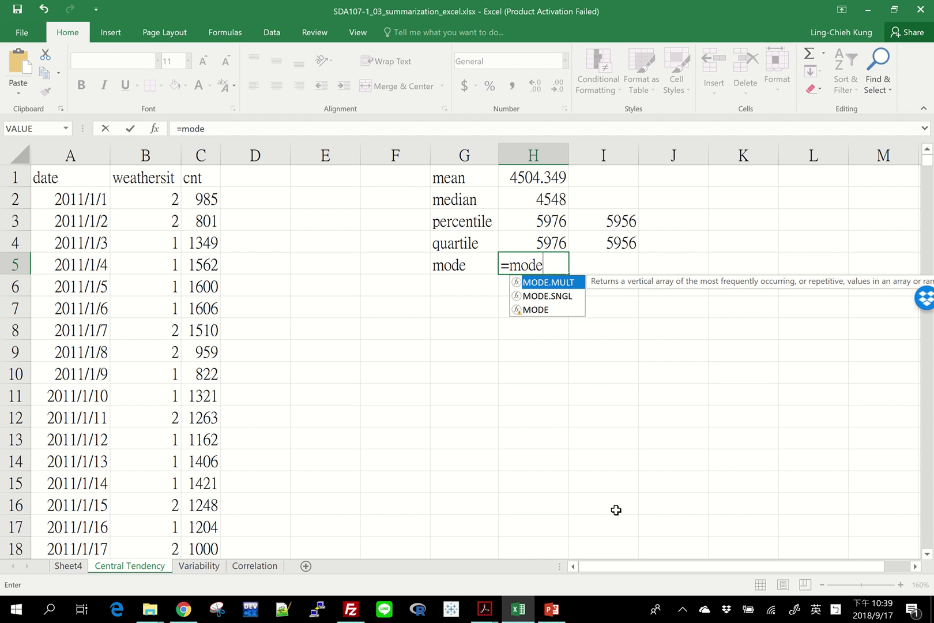
key(Down)
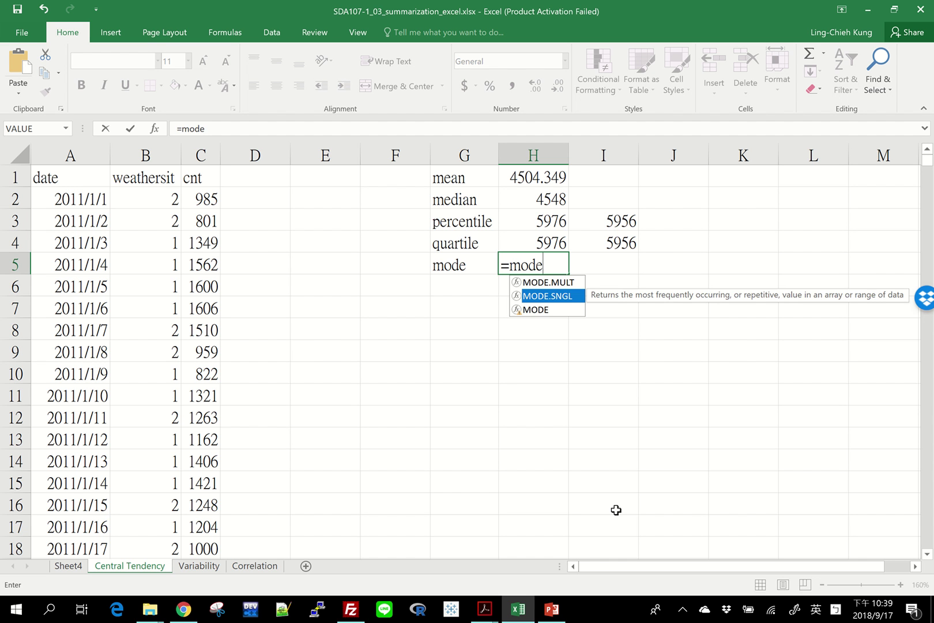
key(Escape)
text(.)
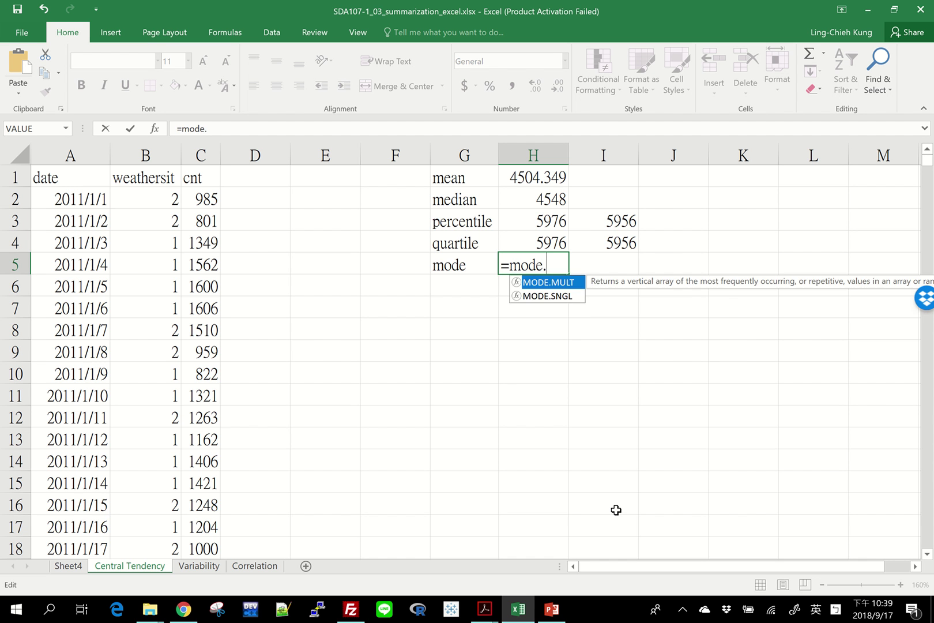
key(Down)
key(Tab)
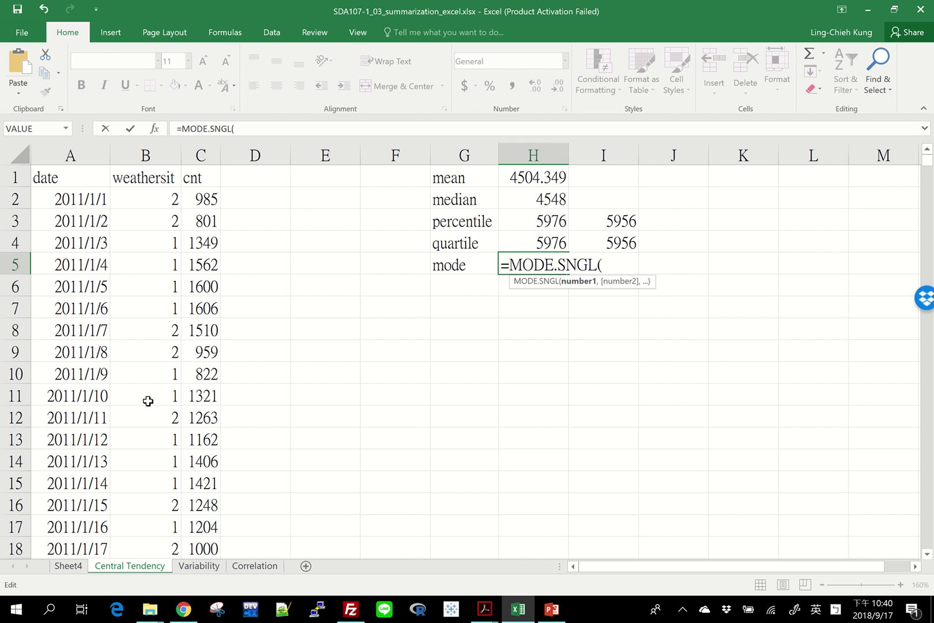
Complete the MODE.SNGL formula in H5 with the weathersit range B2:B732
click(141, 190)
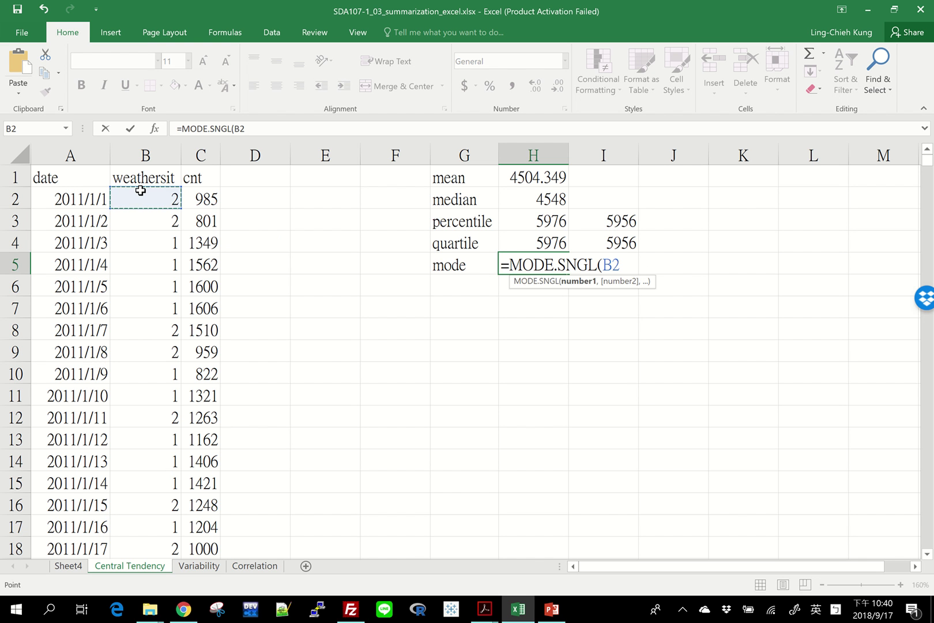
key(ctrl+shift+Down)
key(Return)
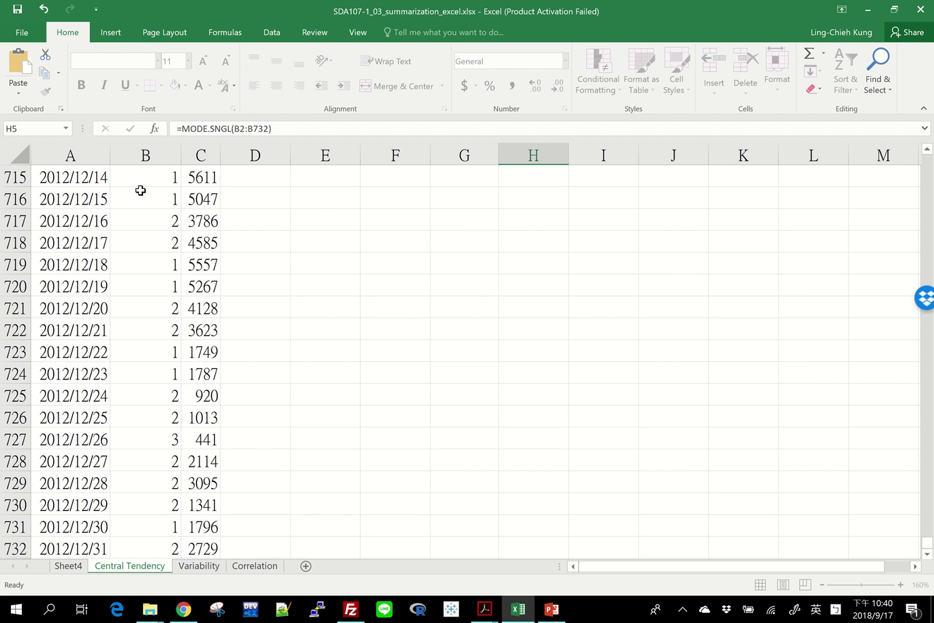
scroll(585, 302, up, 2)
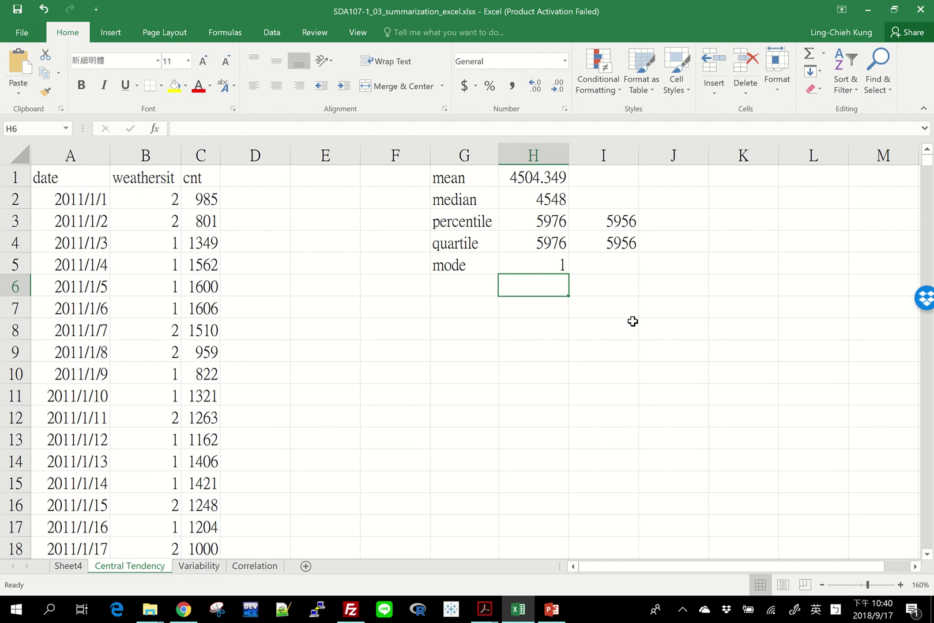